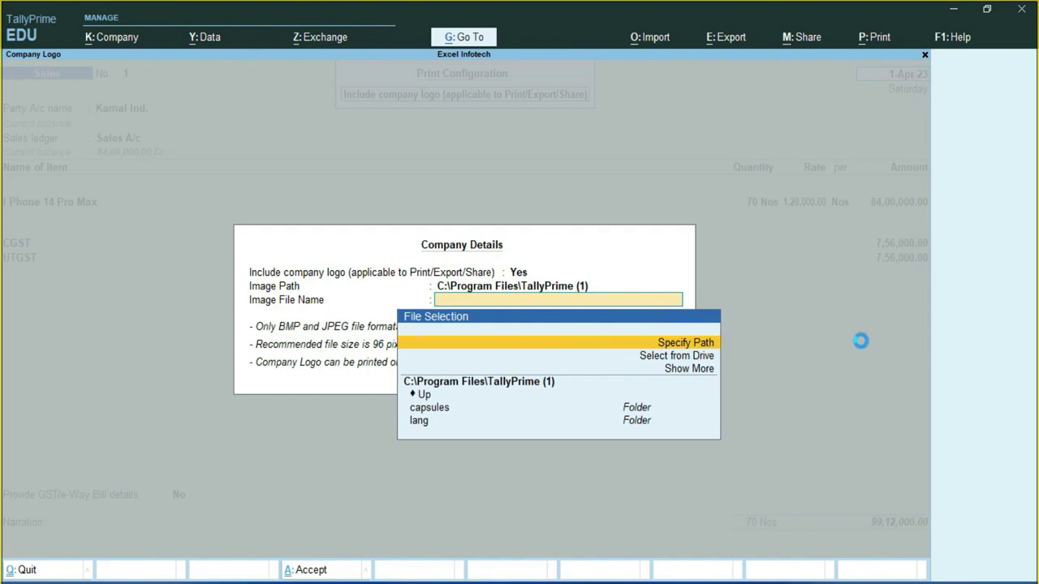
- Open the path entry for the company logo file, and switch to File Explorer's Downloads folder to check Logo.jpg
key(Return)
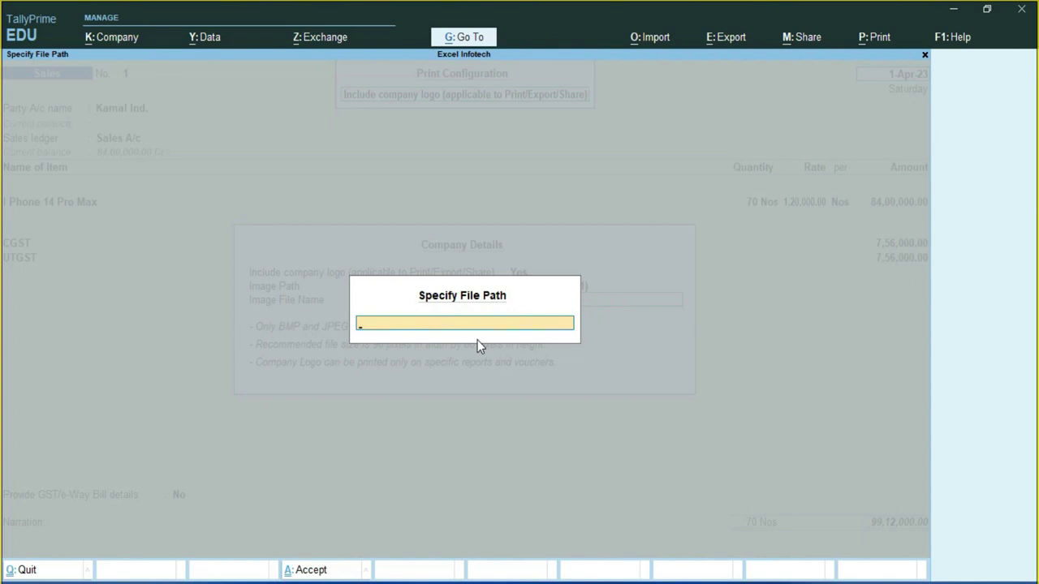
key(alt+Tab)
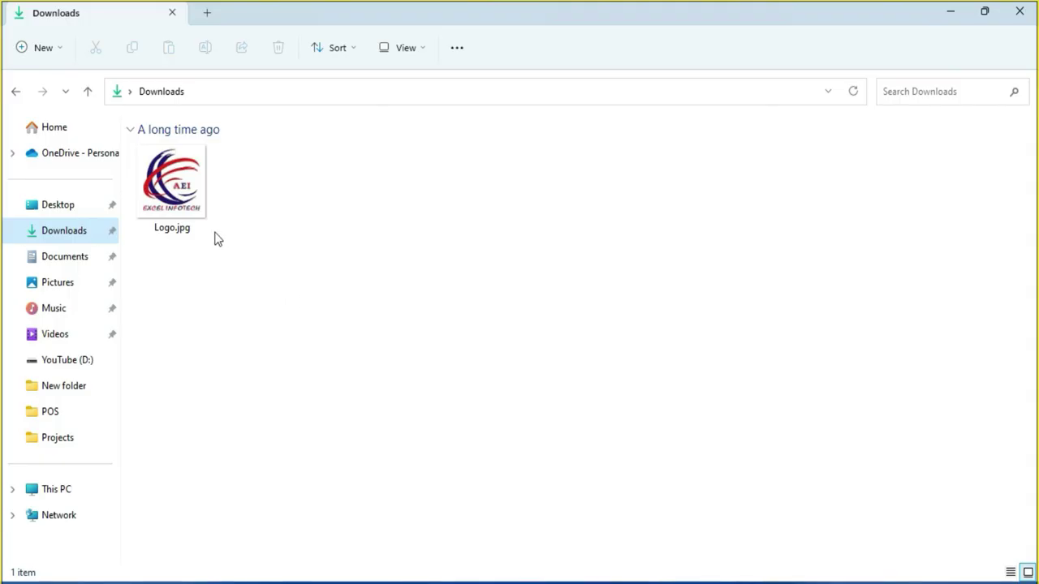
drag(245, 163, 202, 190)
click(204, 271)
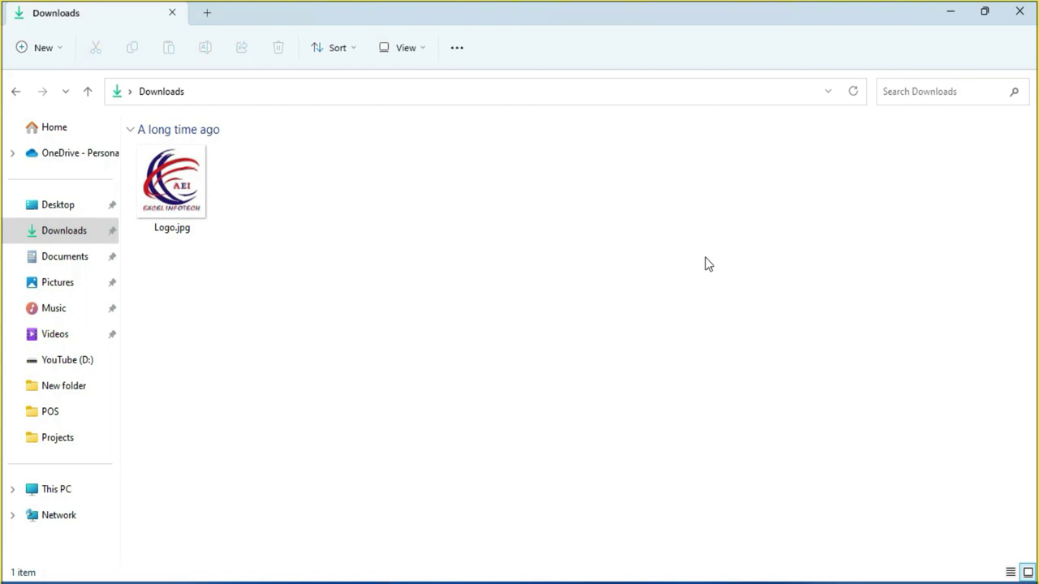
- Launch Paint with the mspaint run command
key(super+r)
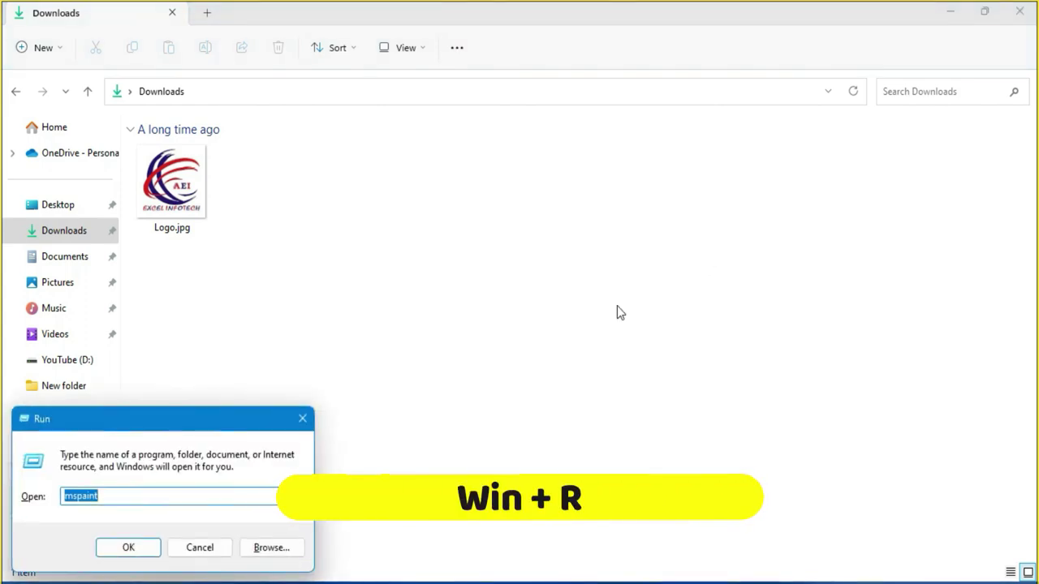
click(129, 548)
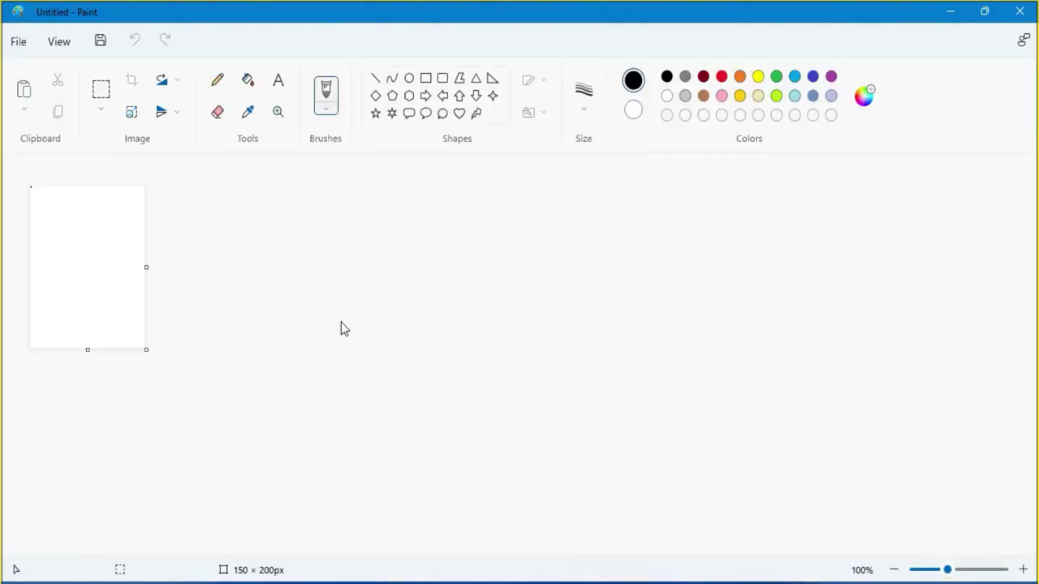
key(ctrl+Page_Up)
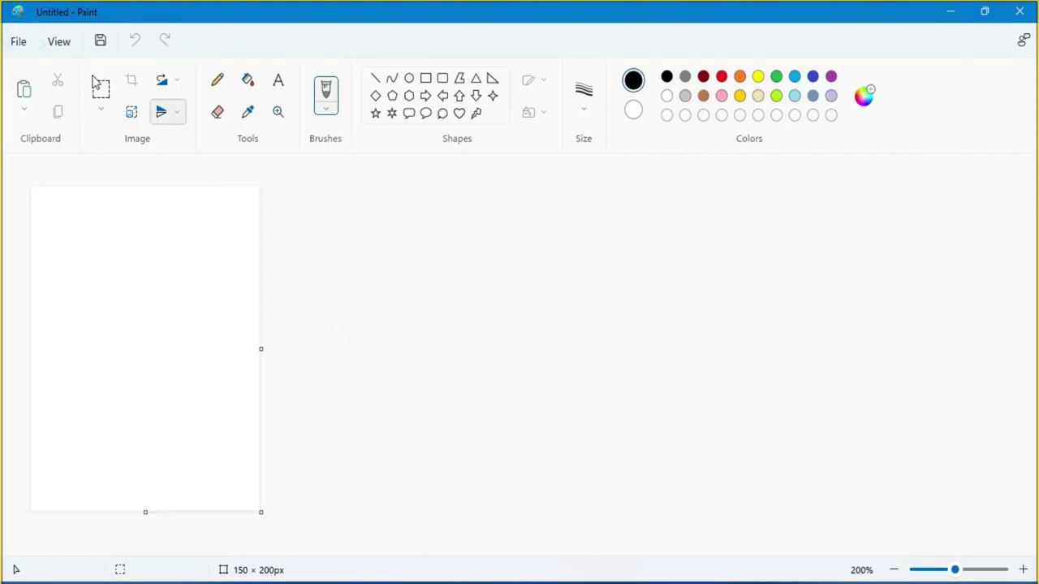
- Open Logo.jpg from the Downloads folder in the image editor
click(18, 42)
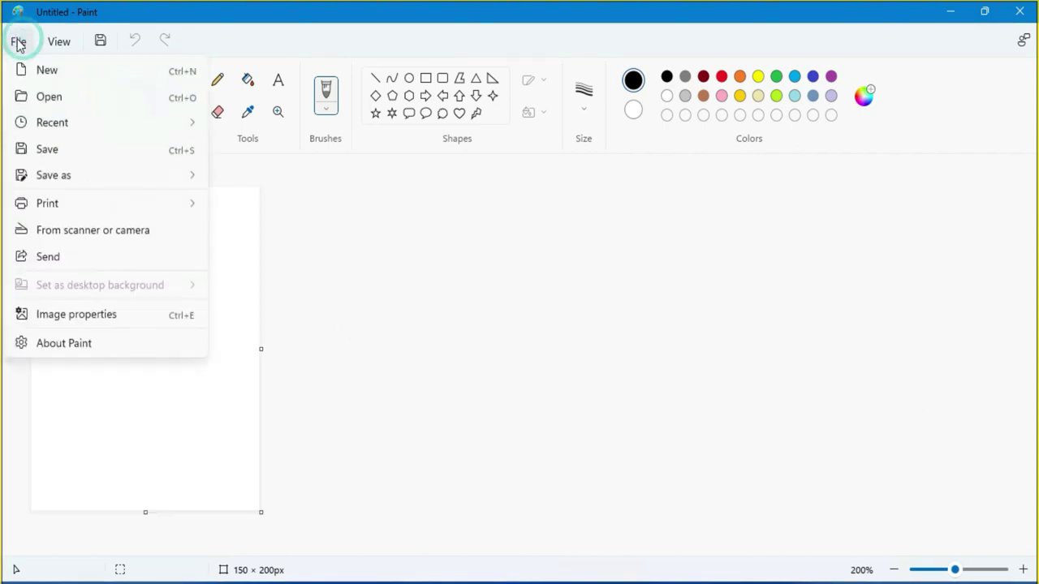
click(60, 98)
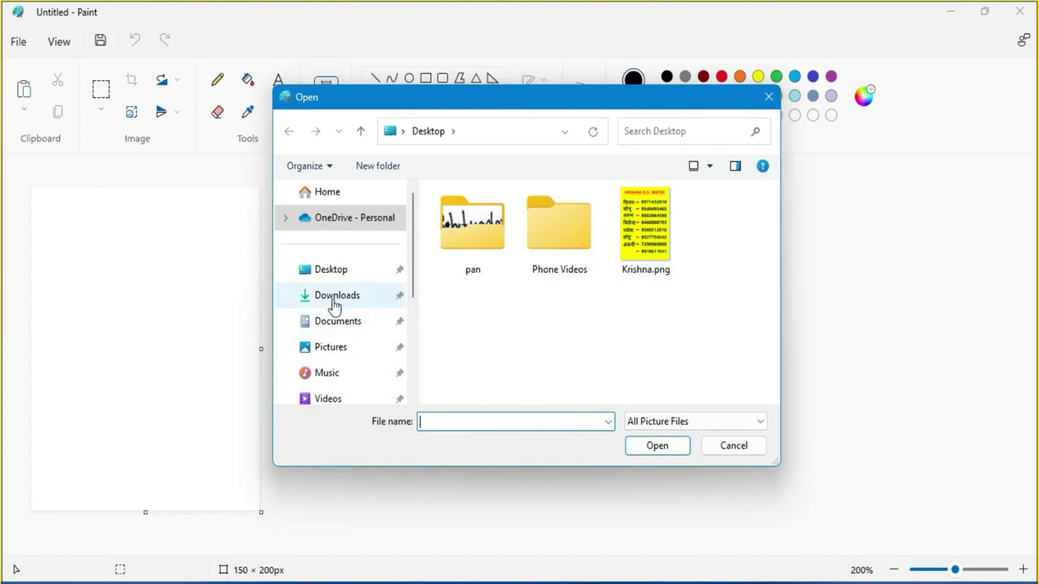
click(333, 299)
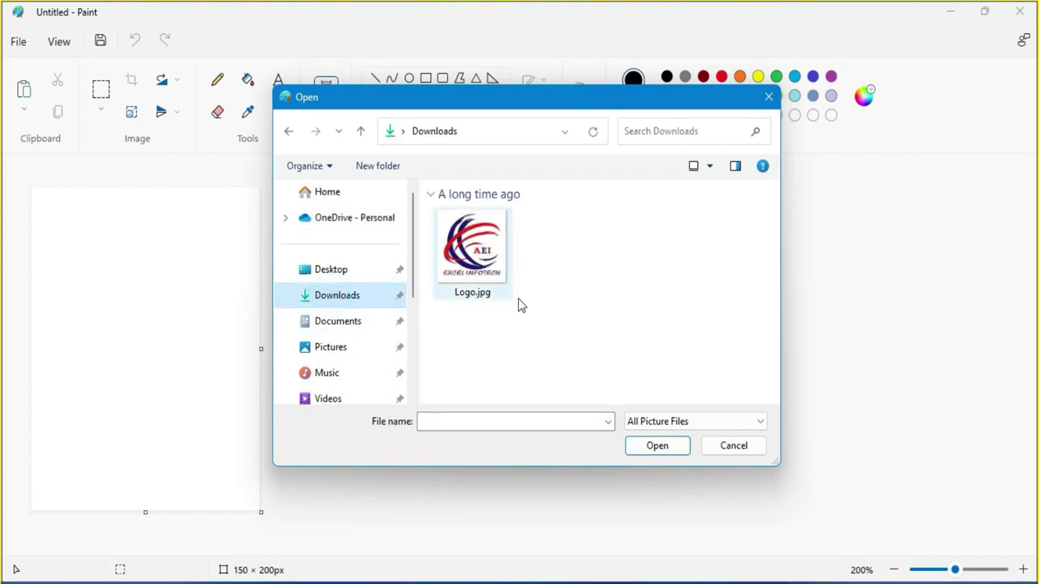
click(503, 280)
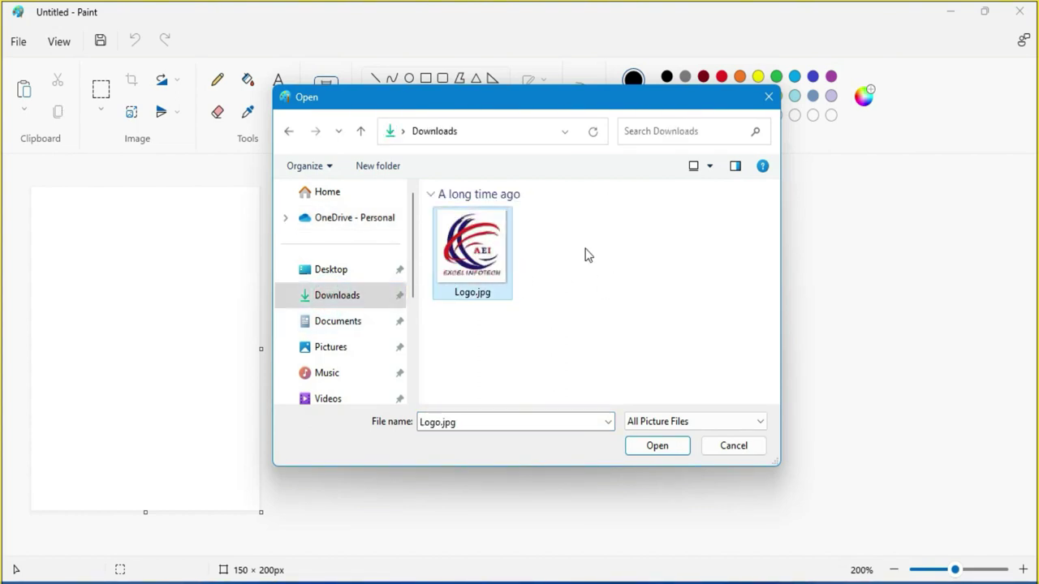
click(659, 449)
- Set the logo's resize to pixels with a horizontal size of 96, and turn off Maintain aspect ratio
scroll(407, 442, down, 3)
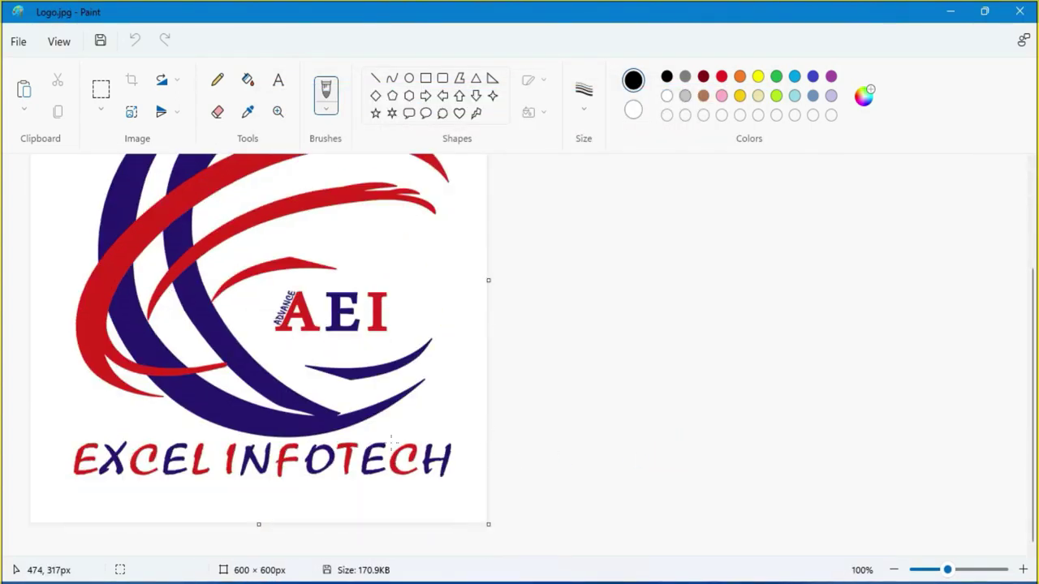
scroll(390, 442, up, 3)
scroll(389, 442, down, 3)
scroll(390, 442, up, 3)
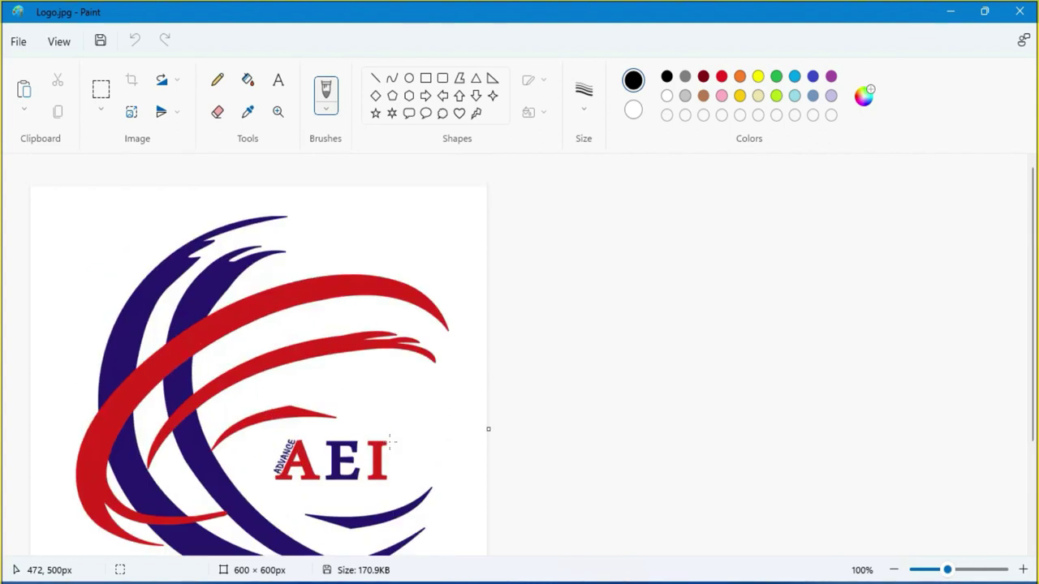
scroll(388, 442, down, 2)
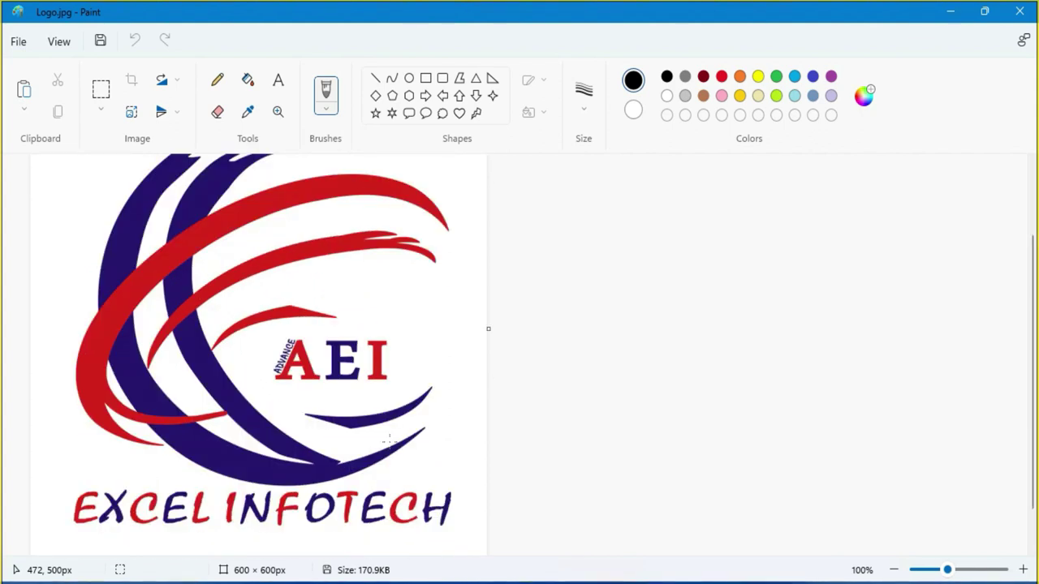
click(133, 114)
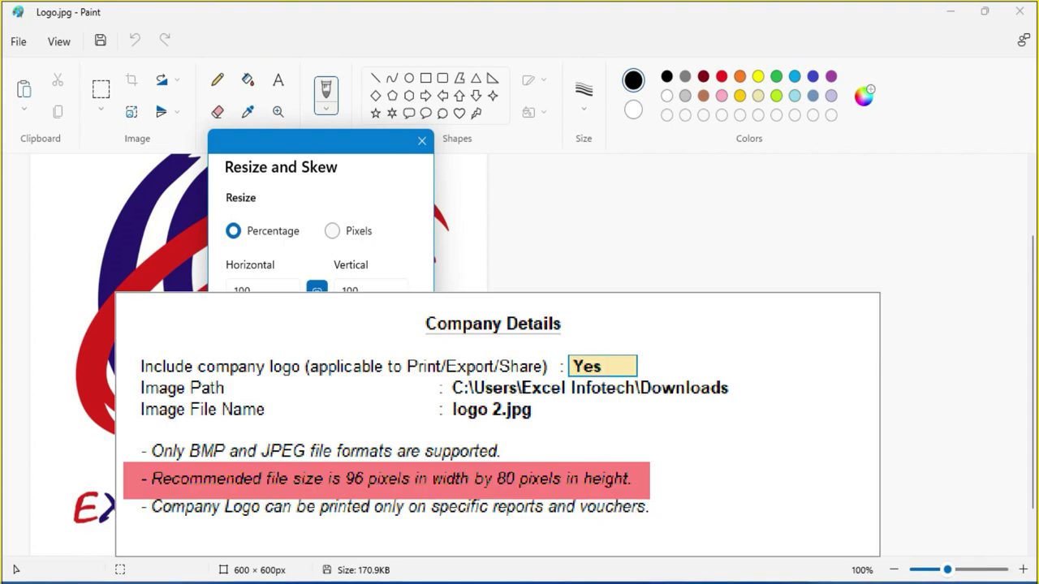
click(333, 231)
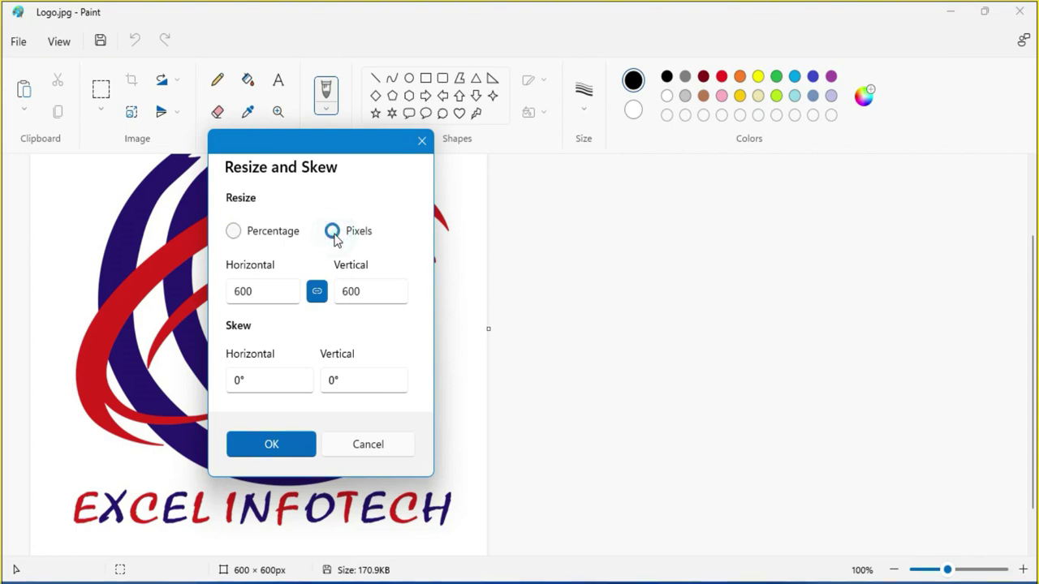
click(253, 292)
double_click(246, 293)
text(96)
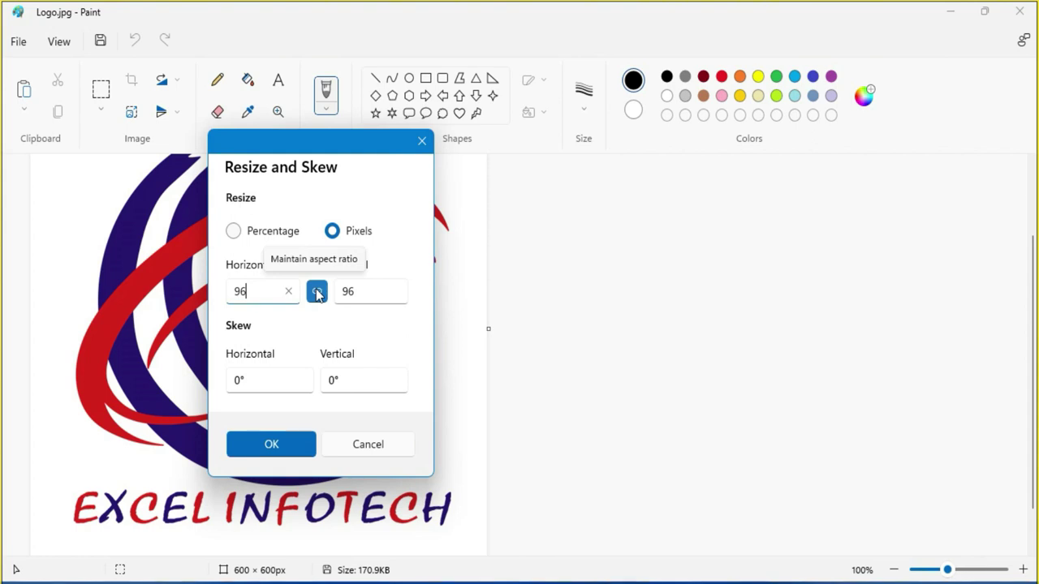
click(317, 292)
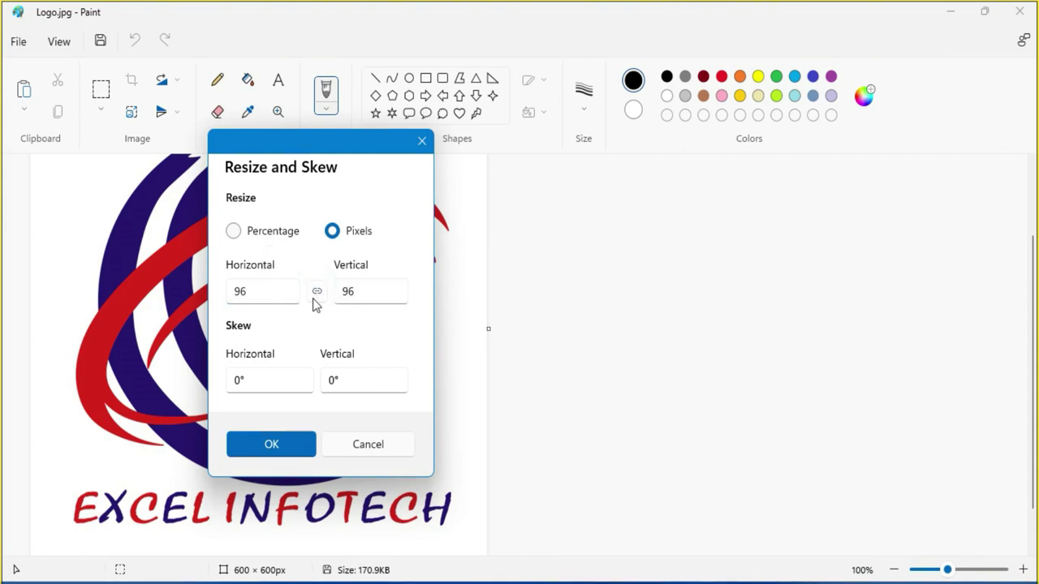
- Set the vertical size to 80 pixels and apply the resize to the logo
double_click(258, 292)
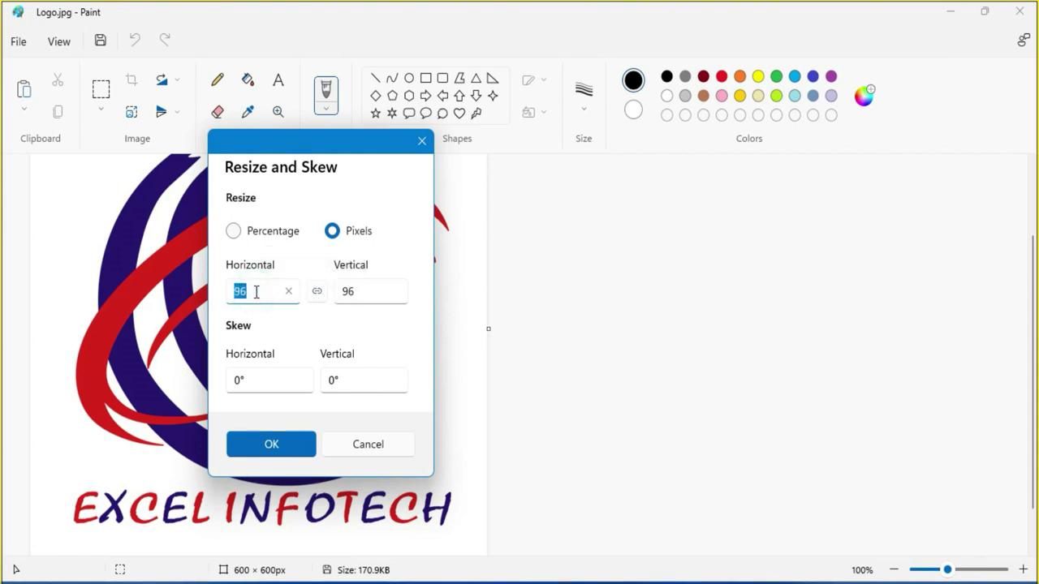
double_click(358, 292)
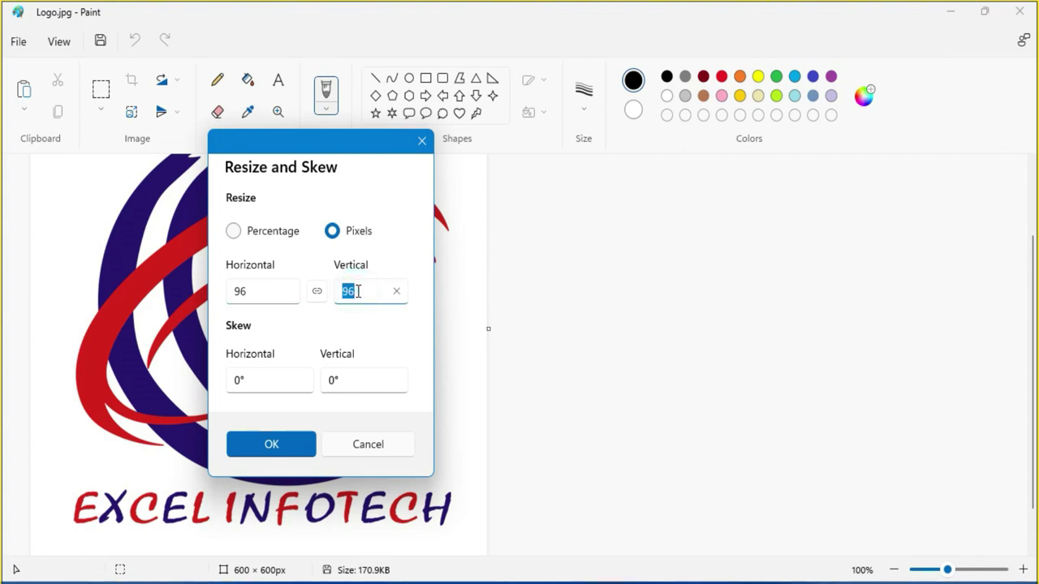
double_click(260, 291)
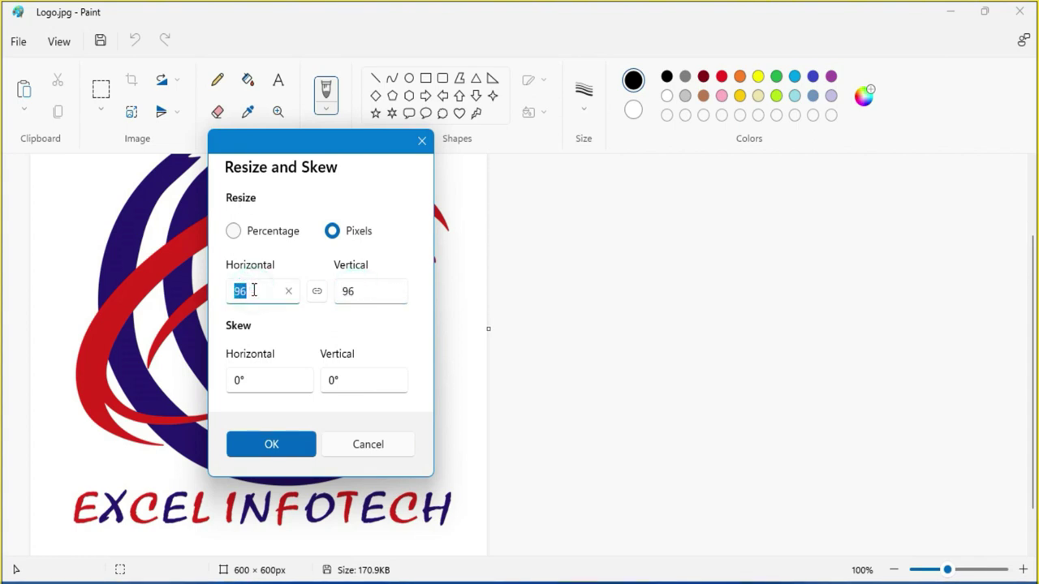
double_click(354, 293)
text(80)
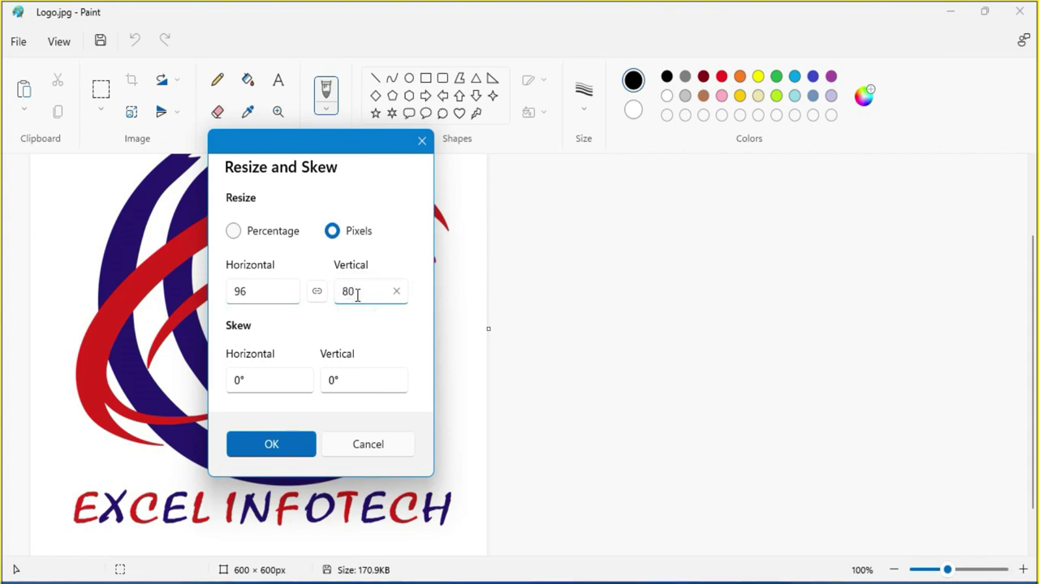
click(273, 445)
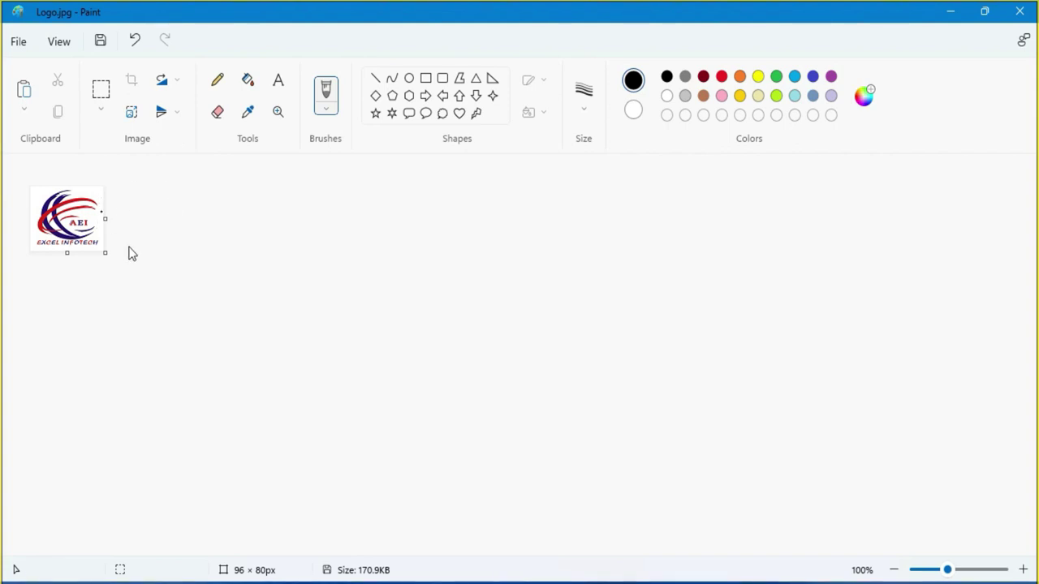
- Save the resized logo as a JPEG picture named "logo 2" in the Downloads folder
click(20, 42)
mouse_move(106, 183)
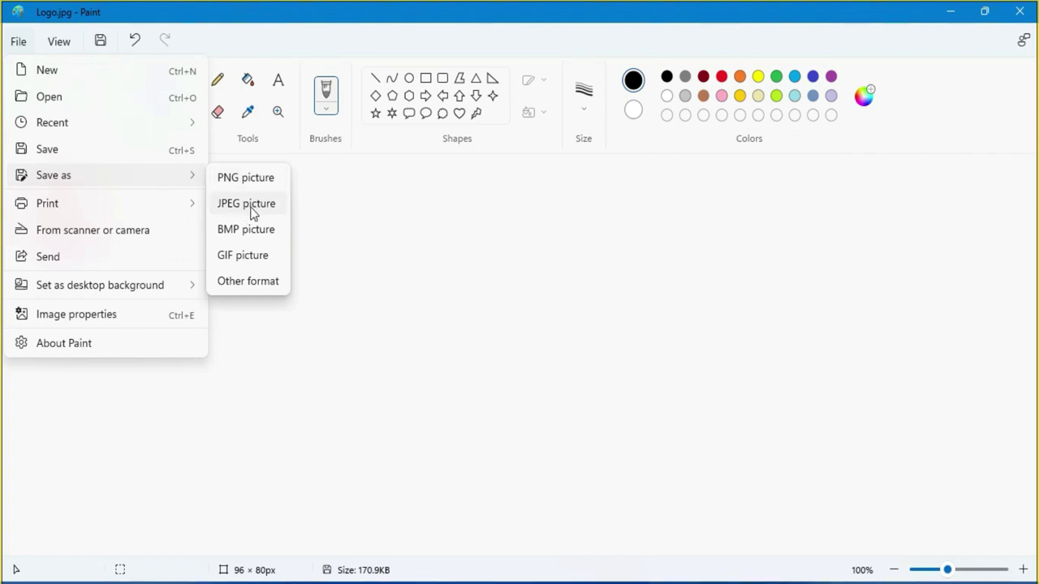
click(238, 209)
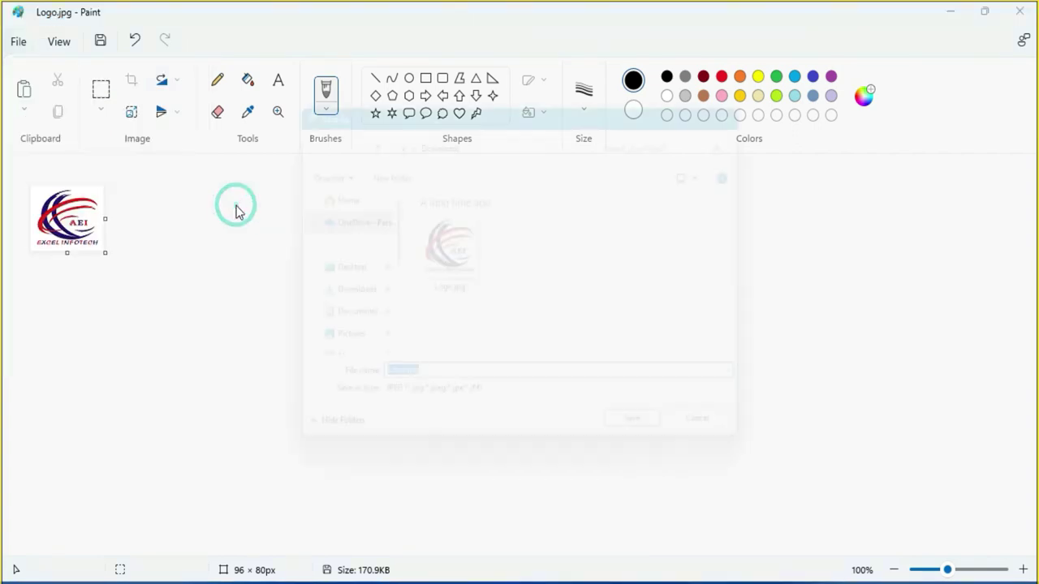
click(426, 389)
double_click(422, 386)
text(logo 2)
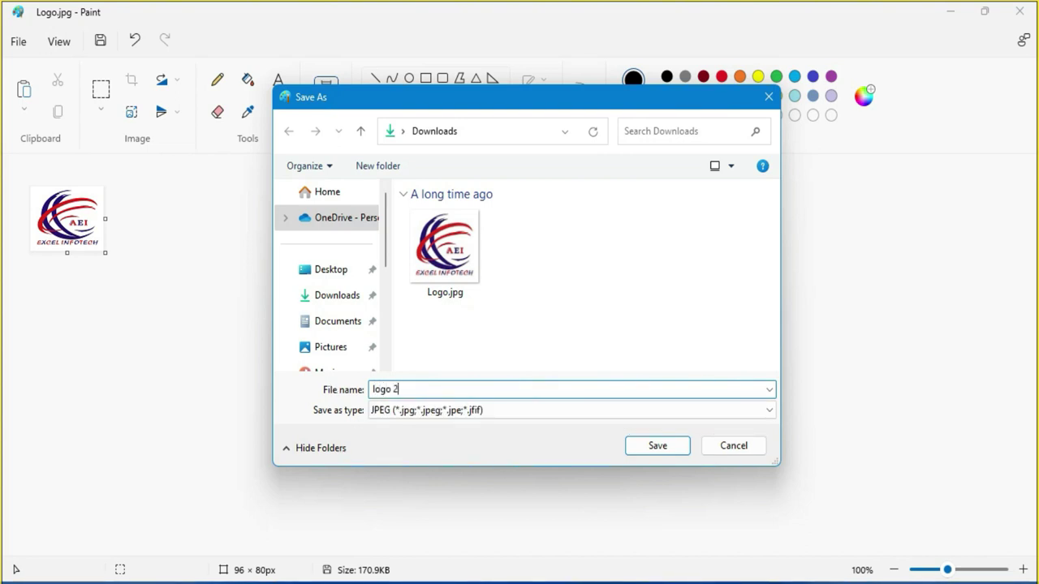
click(441, 414)
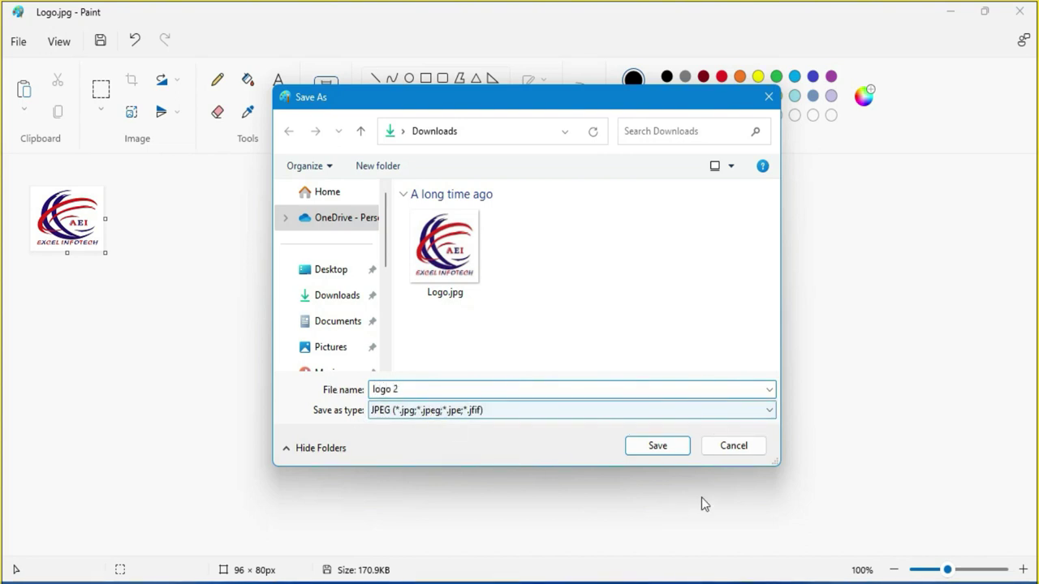
click(662, 451)
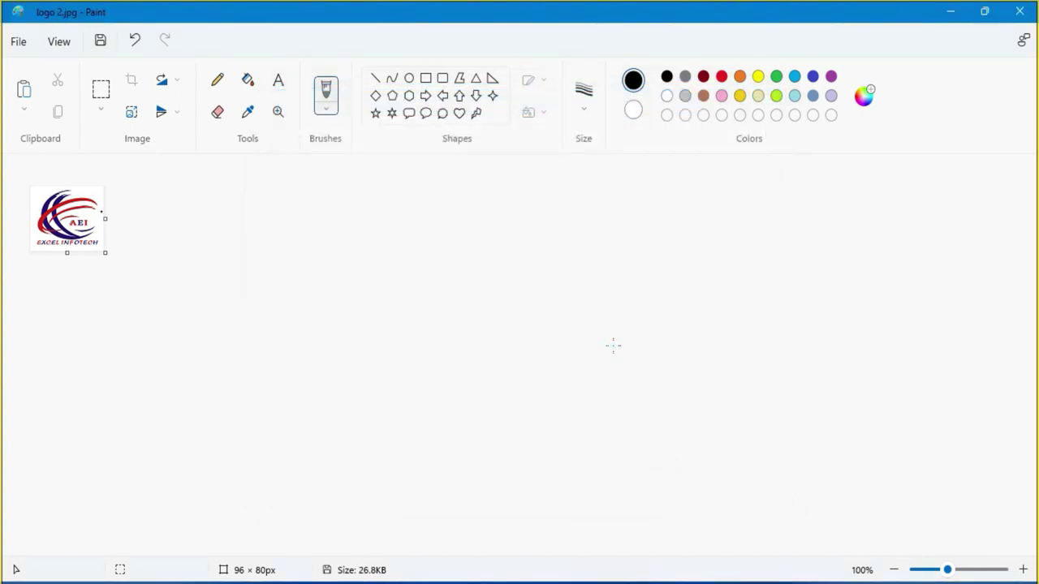
- Switch to File Explorer and compare the saved logo 2.jpg with the original Logo.jpg in Downloads
key(alt+Tab)
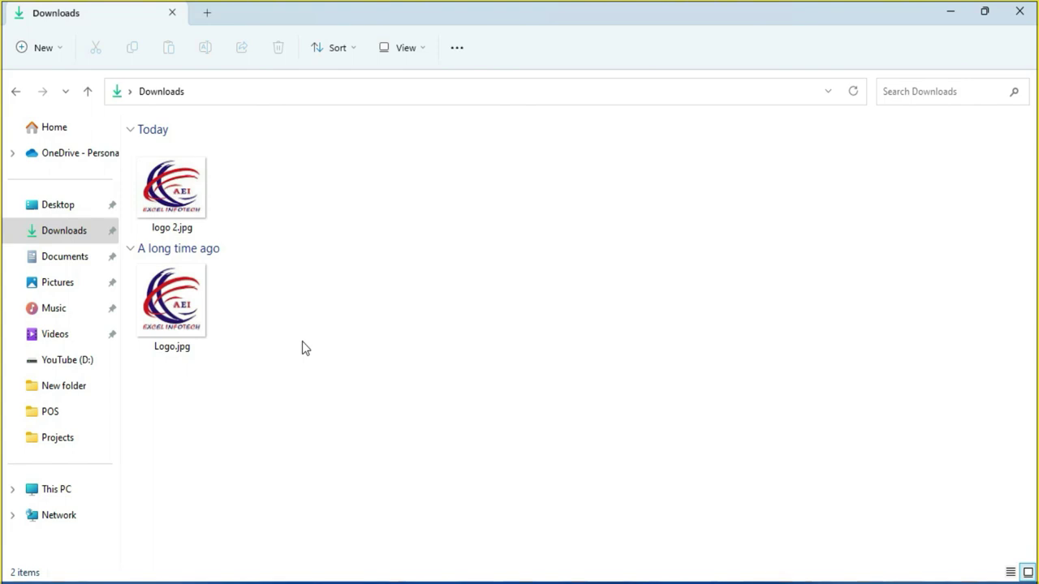
click(175, 200)
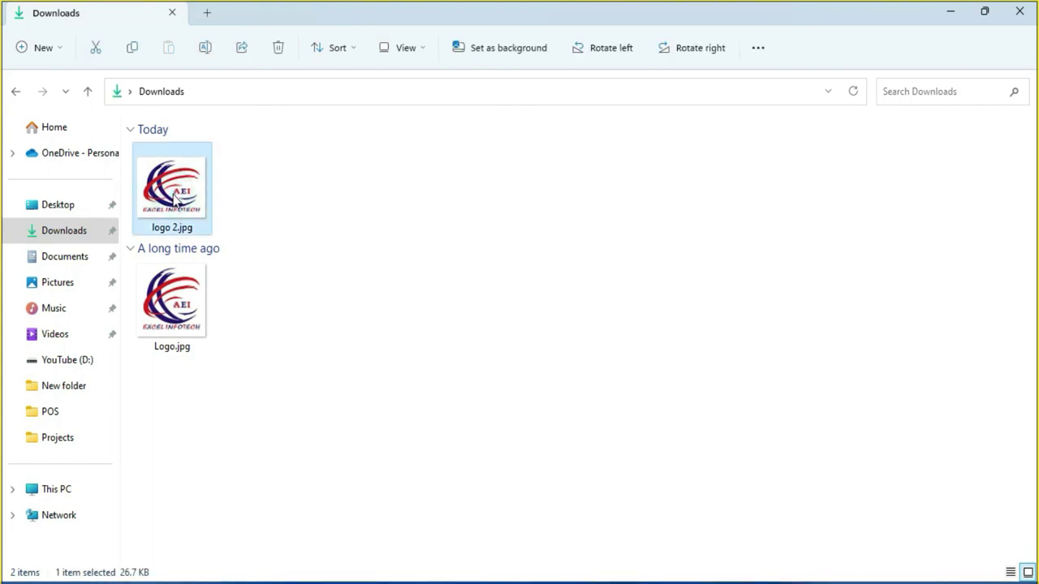
drag(296, 158, 142, 209)
click(322, 206)
drag(269, 167, 158, 218)
drag(275, 299, 170, 349)
click(334, 306)
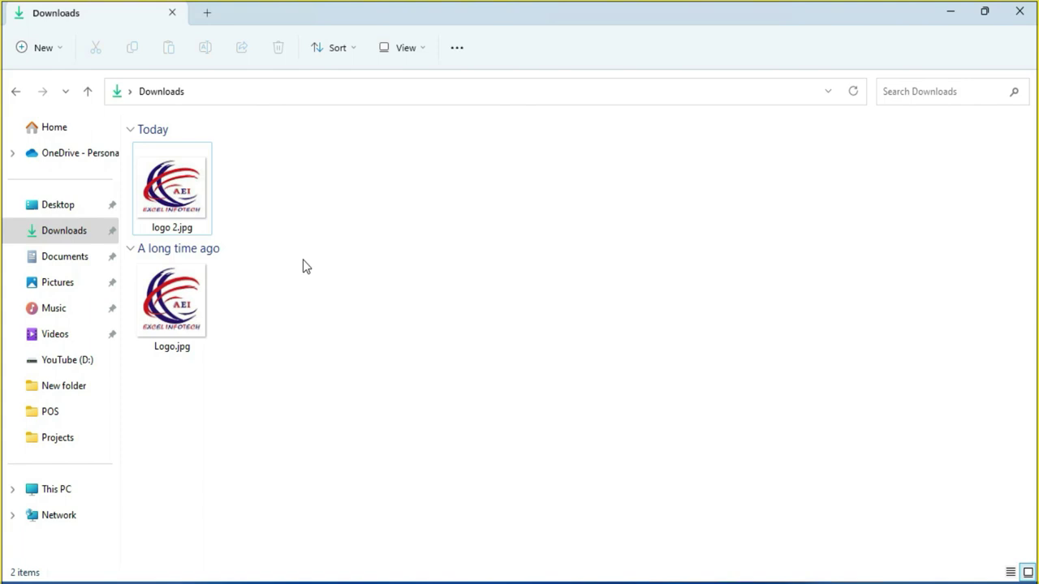
- Copy the full path of logo 2.jpg from the object name in its security properties, leaving the file's properties unchanged
mouse_move(172, 206)
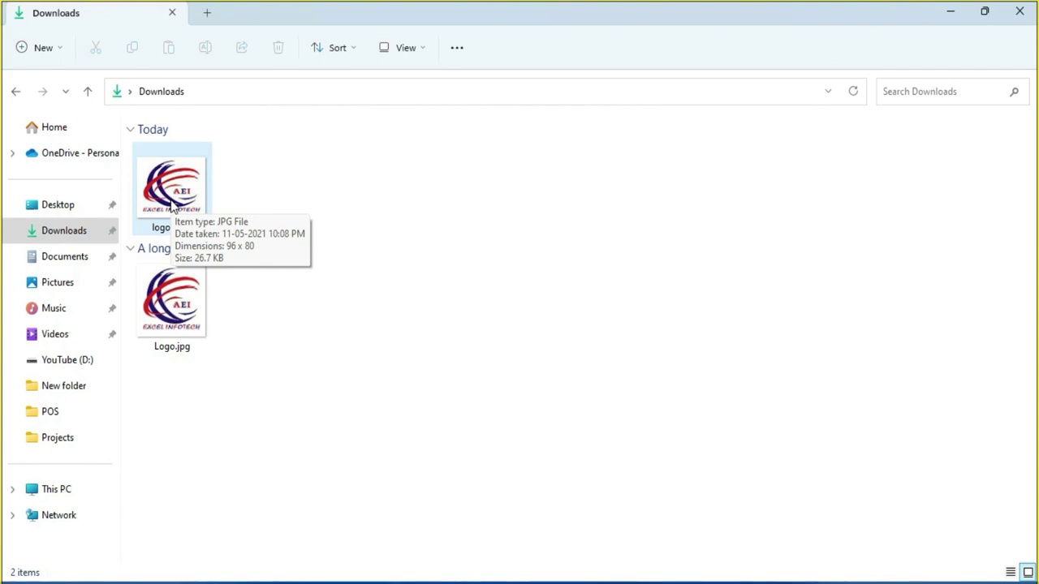
right_click(171, 204)
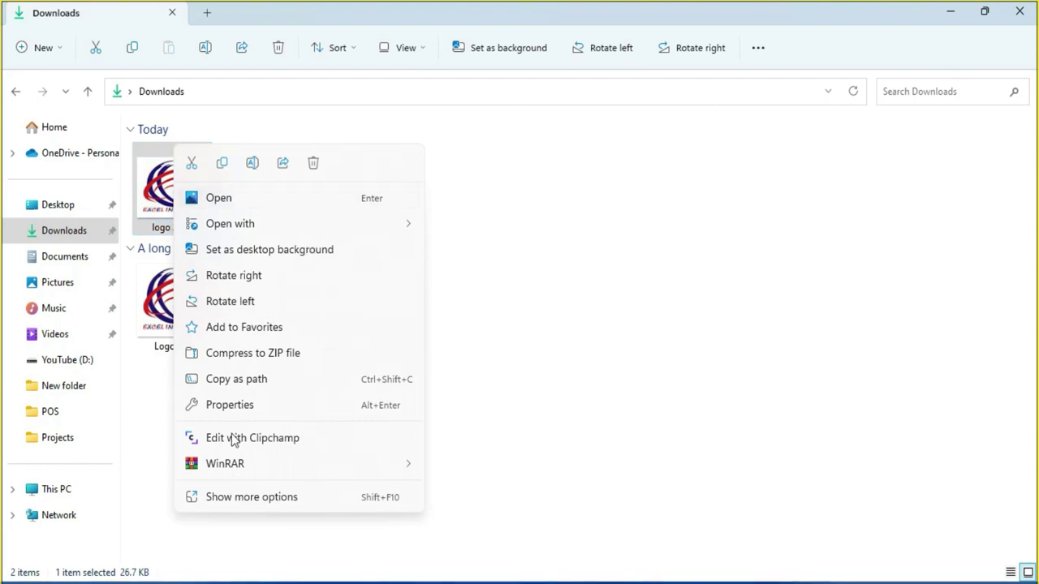
click(233, 412)
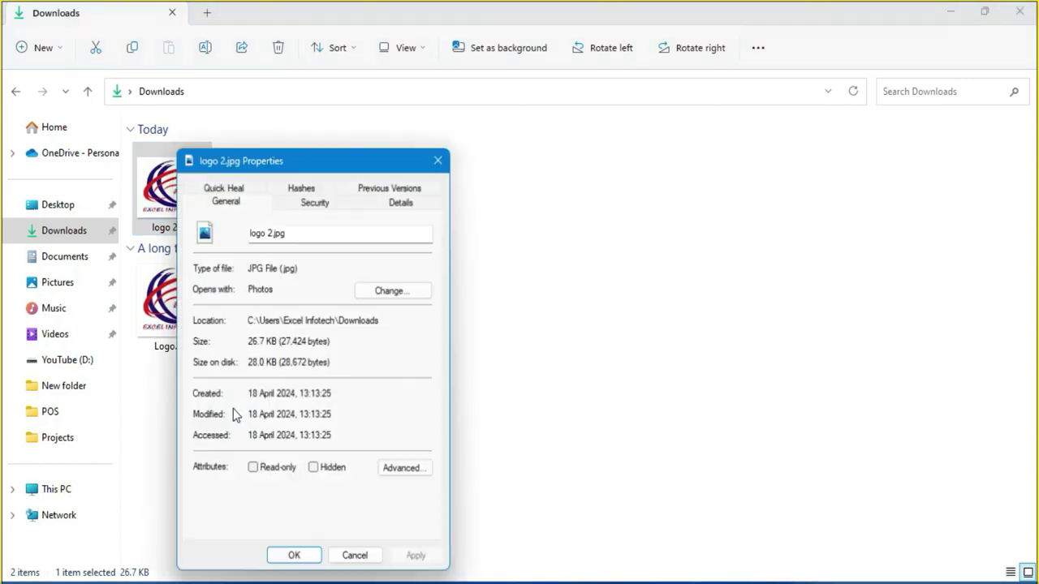
drag(295, 162, 348, 98)
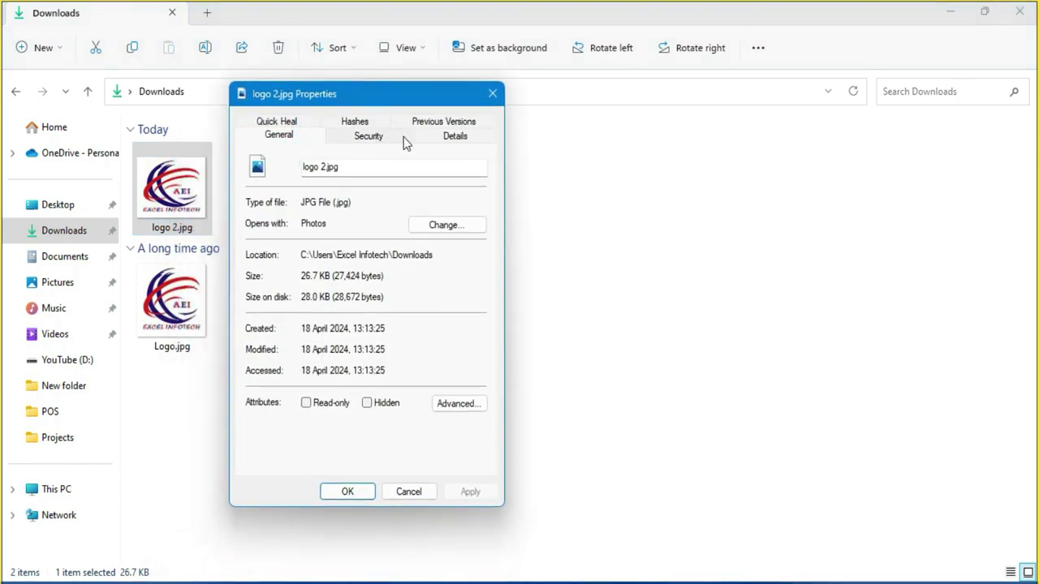
click(370, 136)
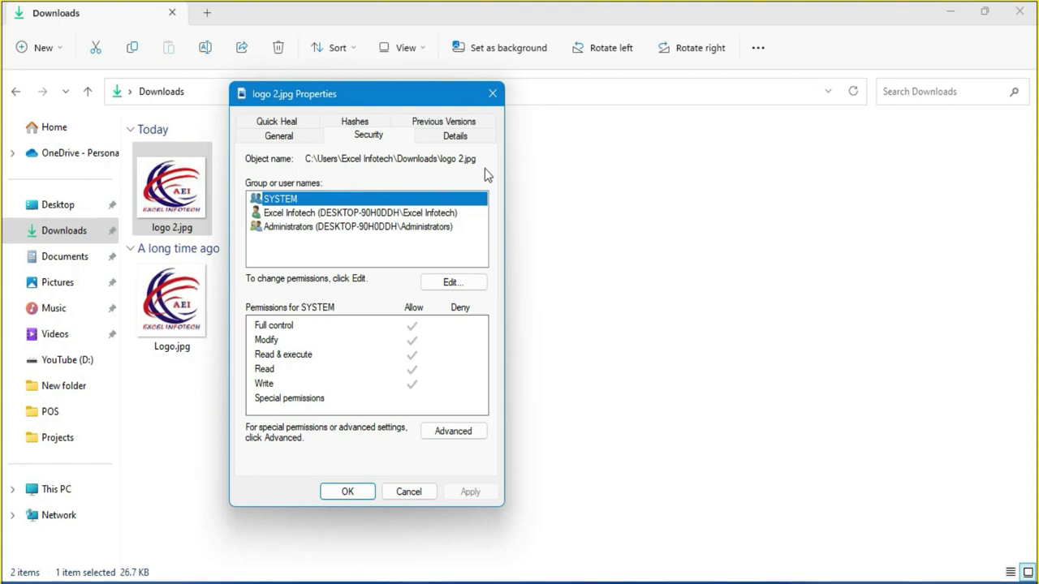
drag(483, 160, 308, 162)
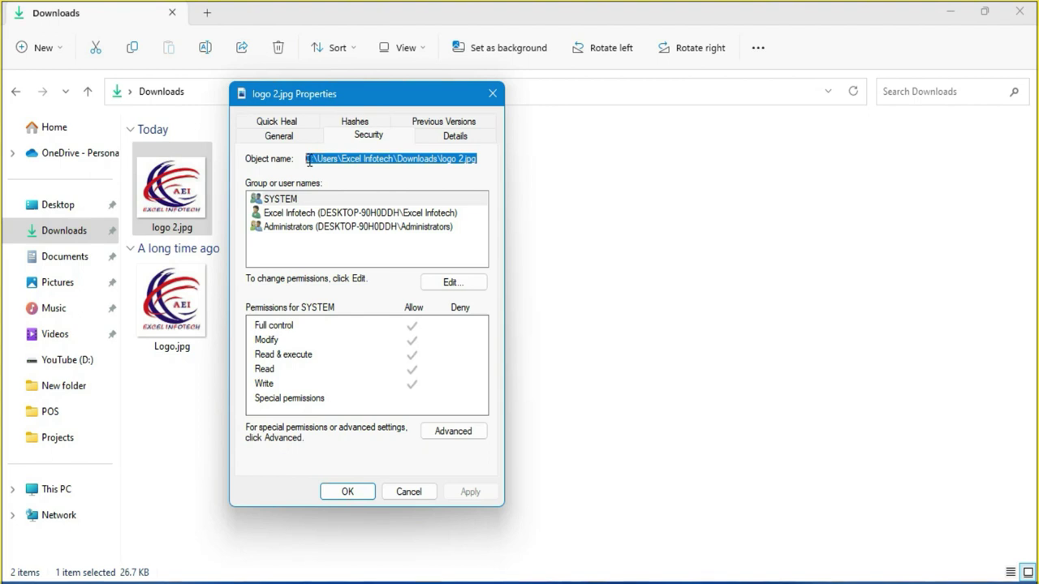
right_click(369, 156)
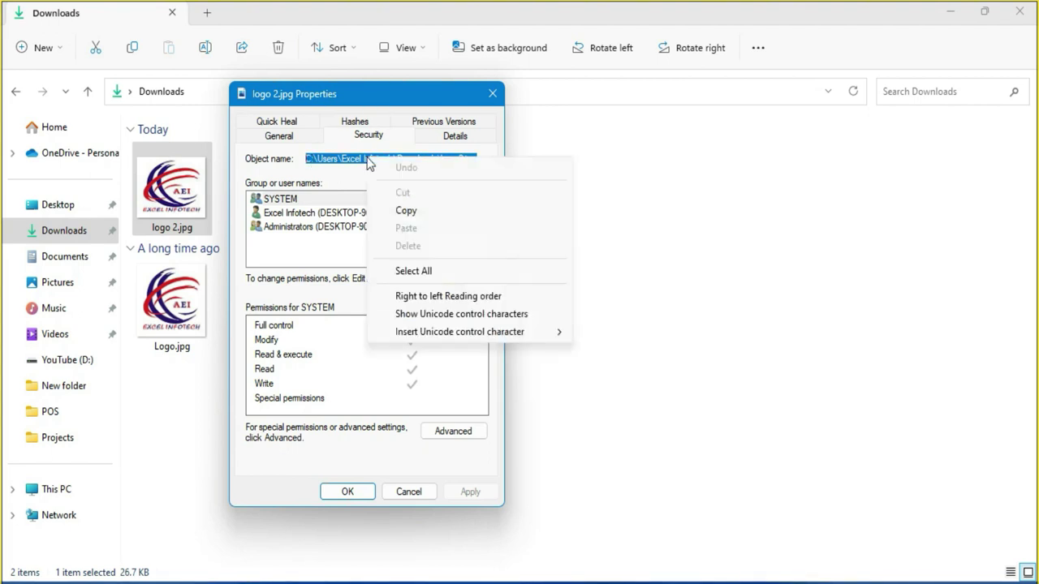
click(406, 211)
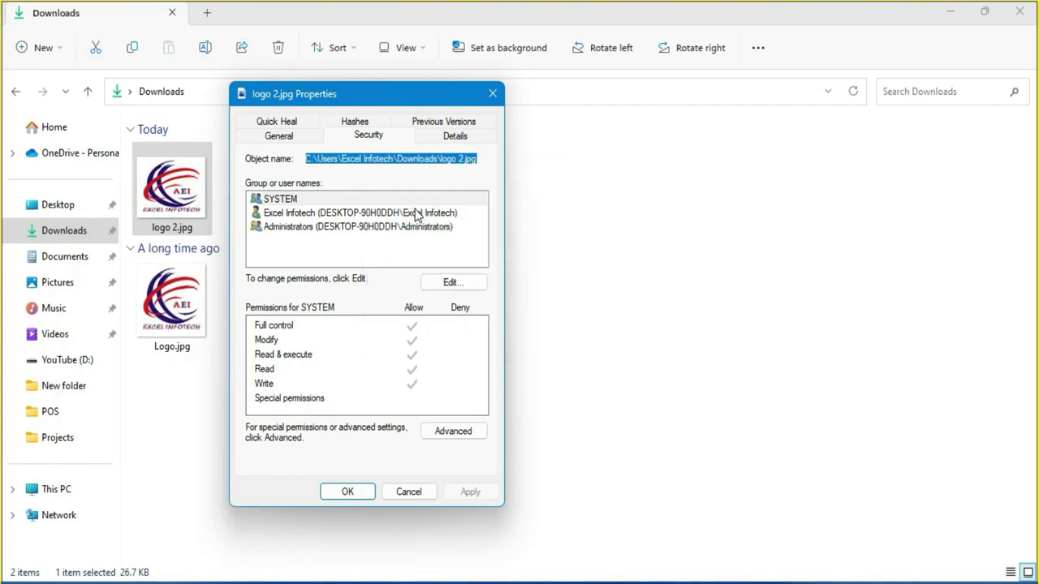
click(409, 492)
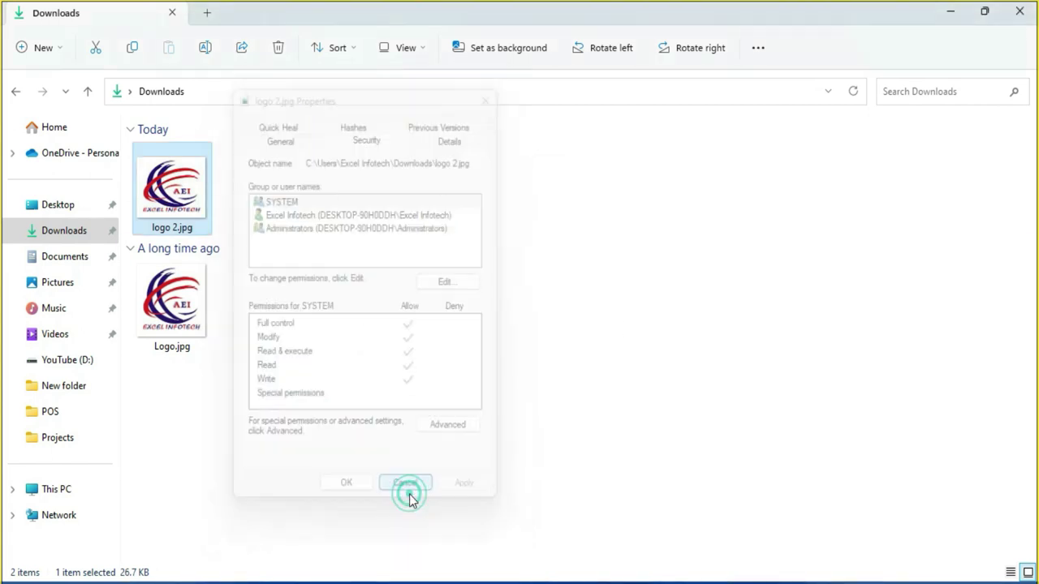
- Switch to TallyPrime and set the company logo's file path to C:\Users\Excel Infotech\Downloads\logo 2.jpg, then leave the print configuration
key(alt+Tab)
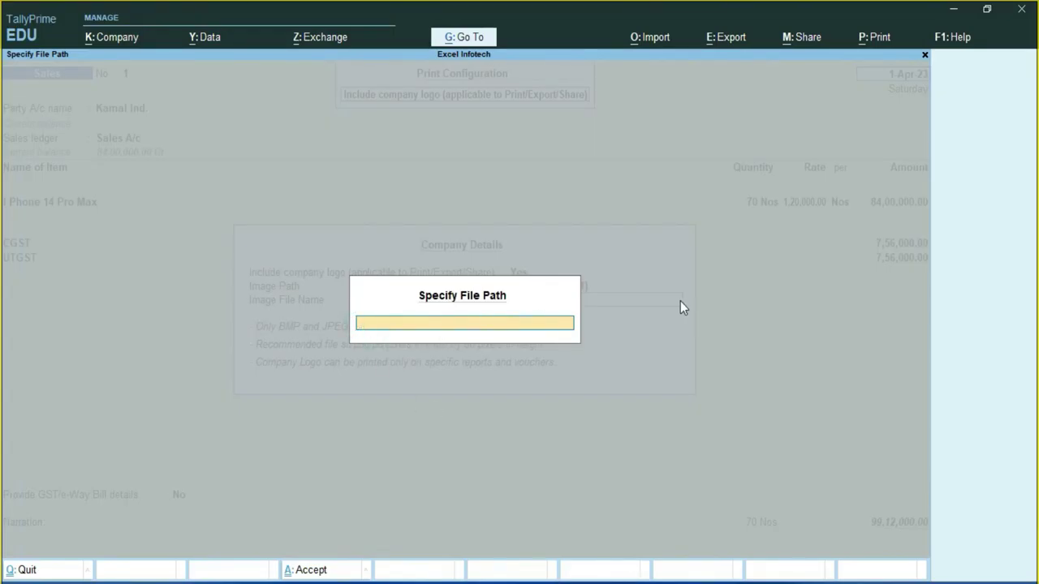
key(ctrl+v)
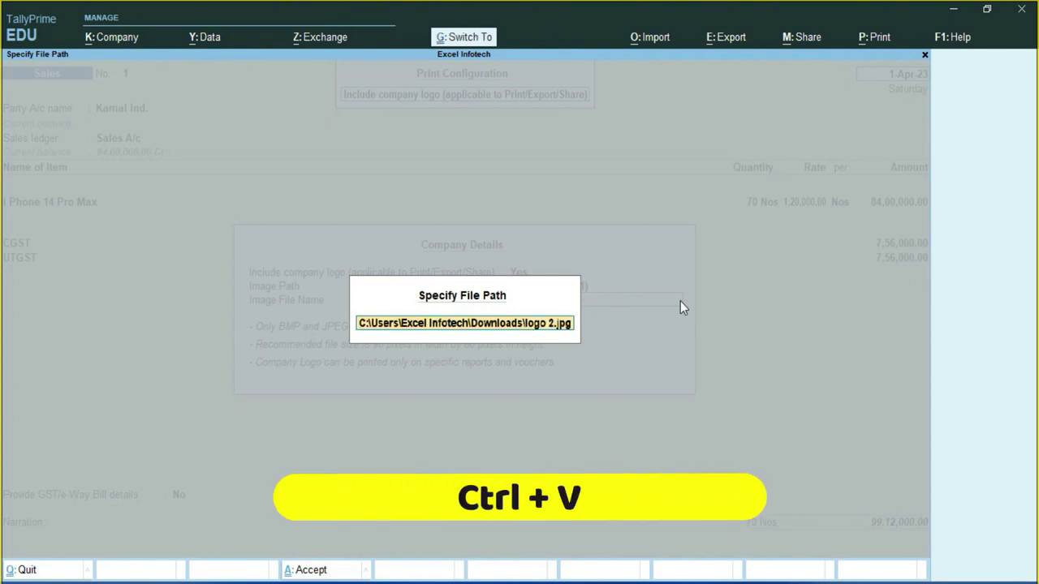
key(Return)
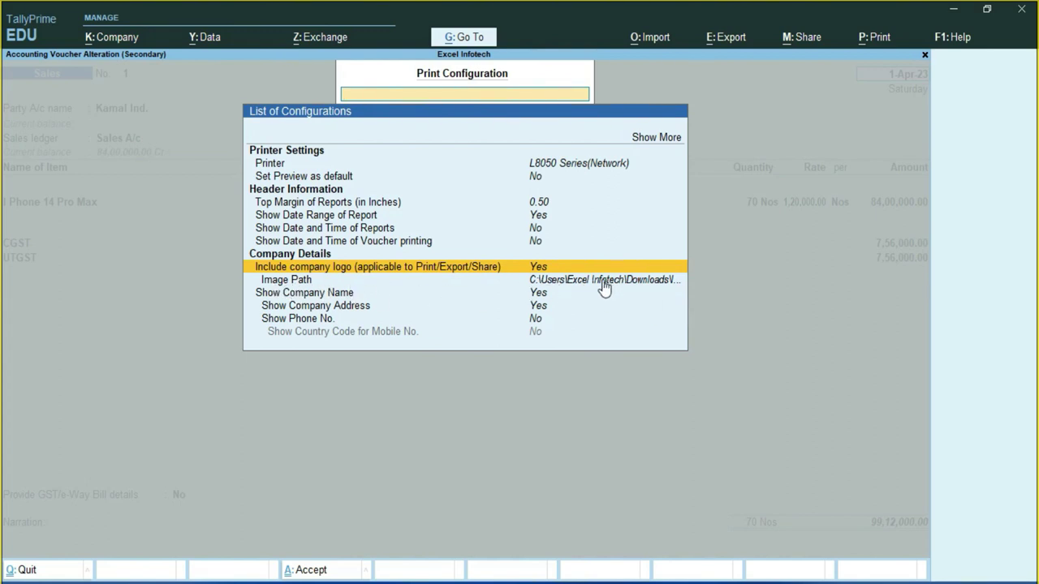
key(Escape)
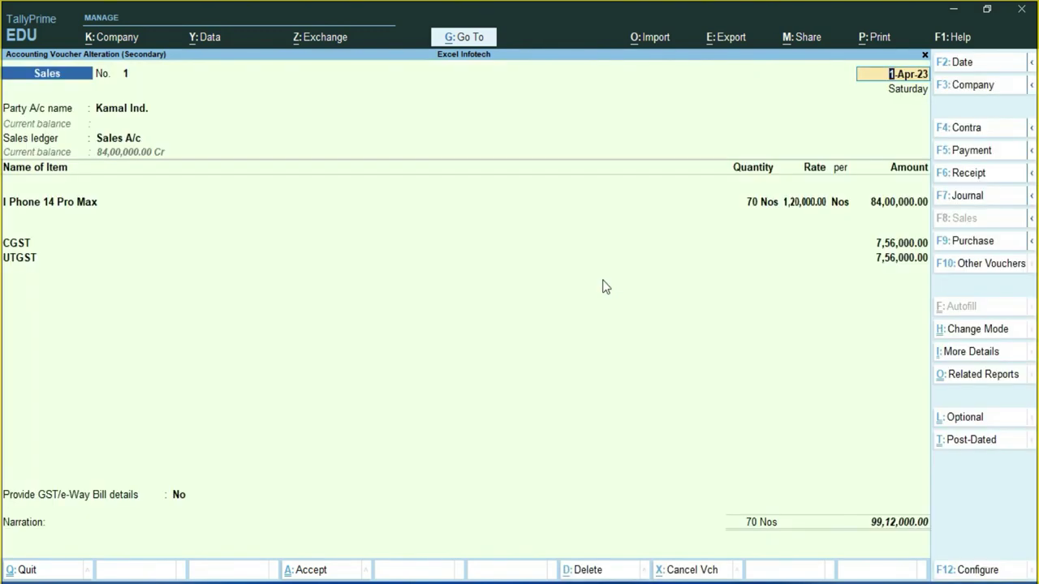
- Preview the current sales voucher as a tax invoice, examine its company logo up close, and return to the voucher
key(ctrl)
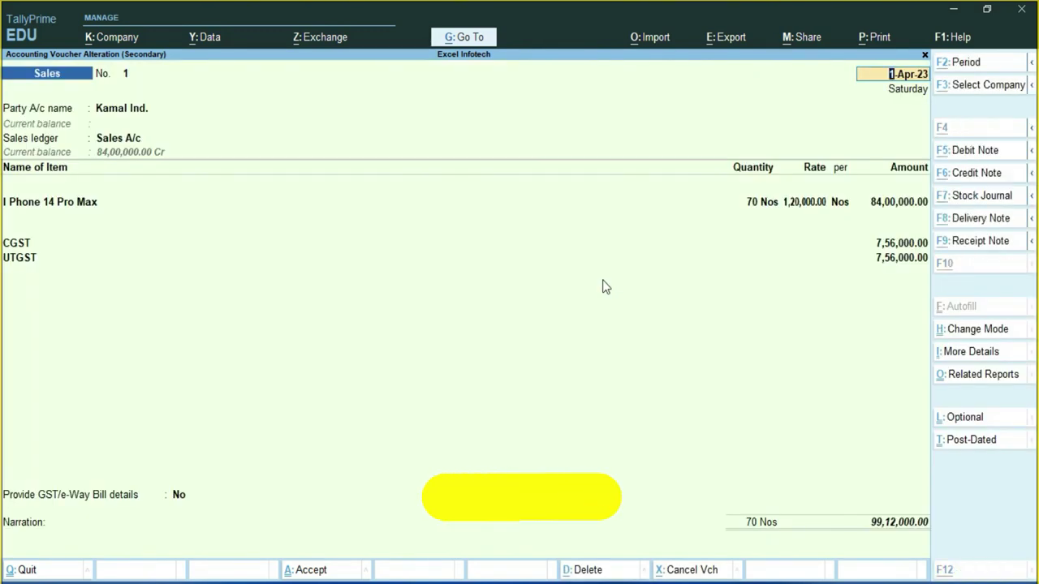
key(alt+p)
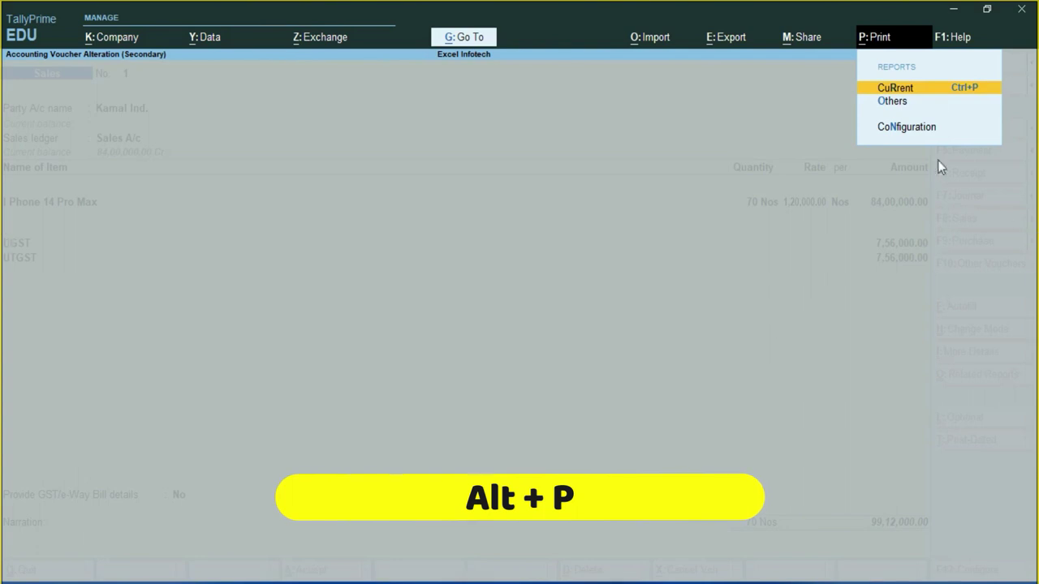
click(940, 97)
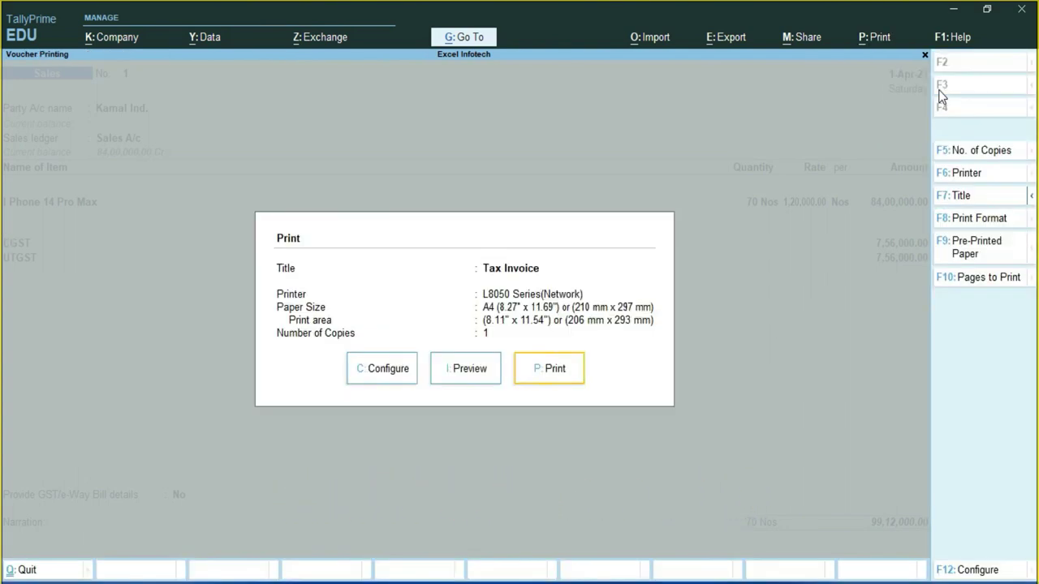
click(473, 373)
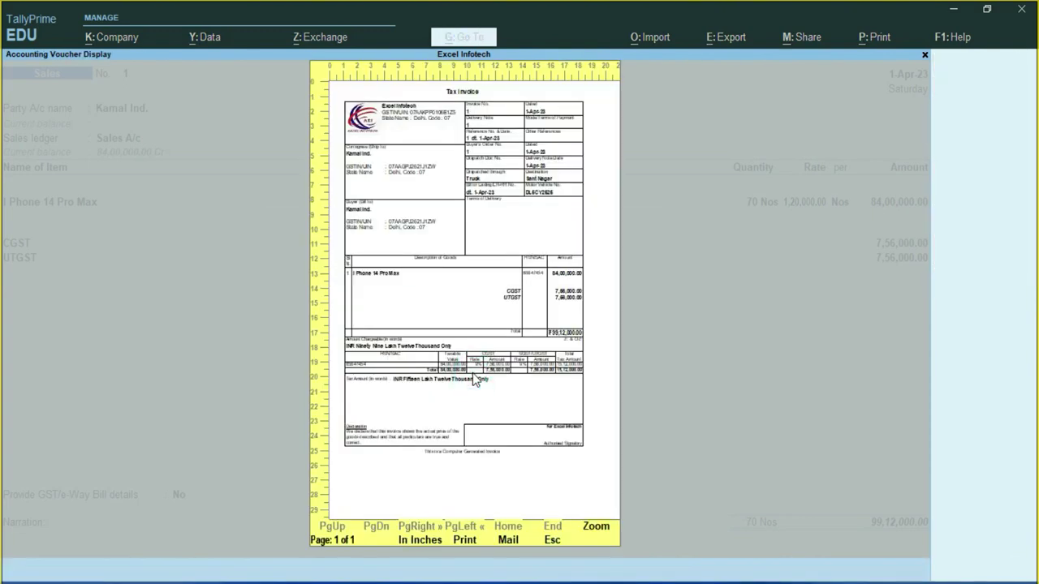
click(382, 148)
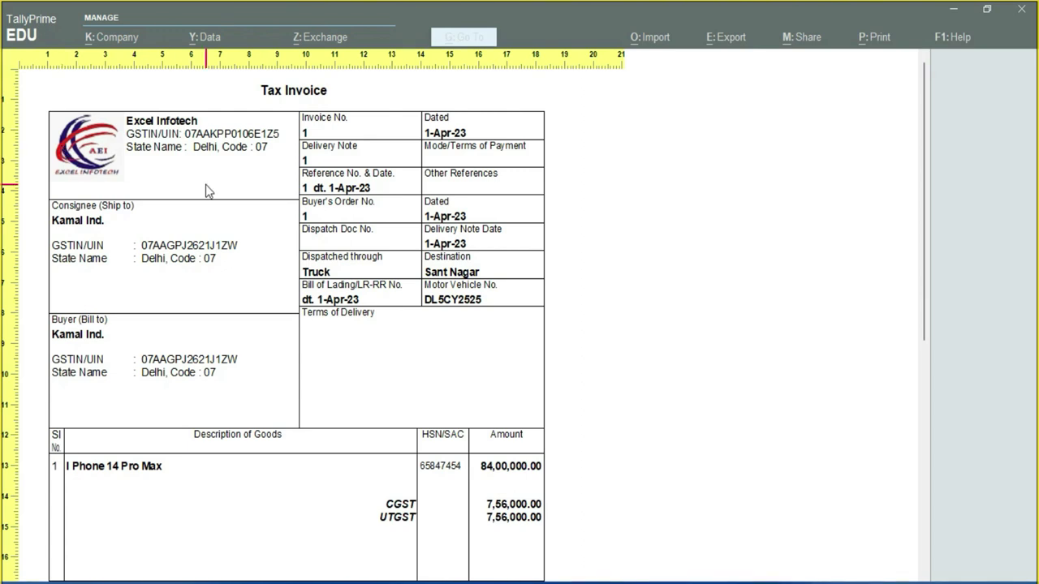
click(380, 269)
key(Escape)
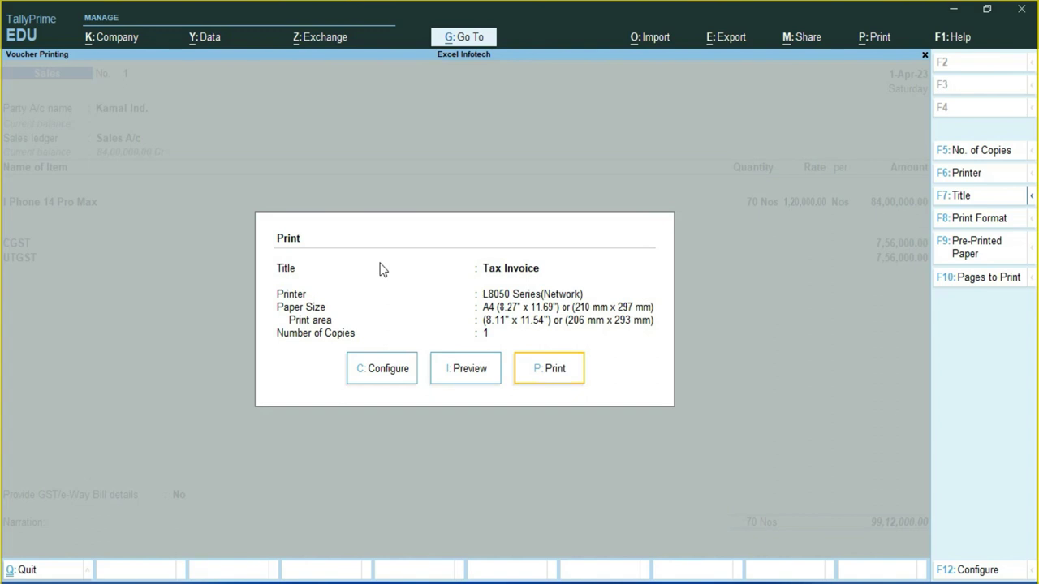
key(Escape)
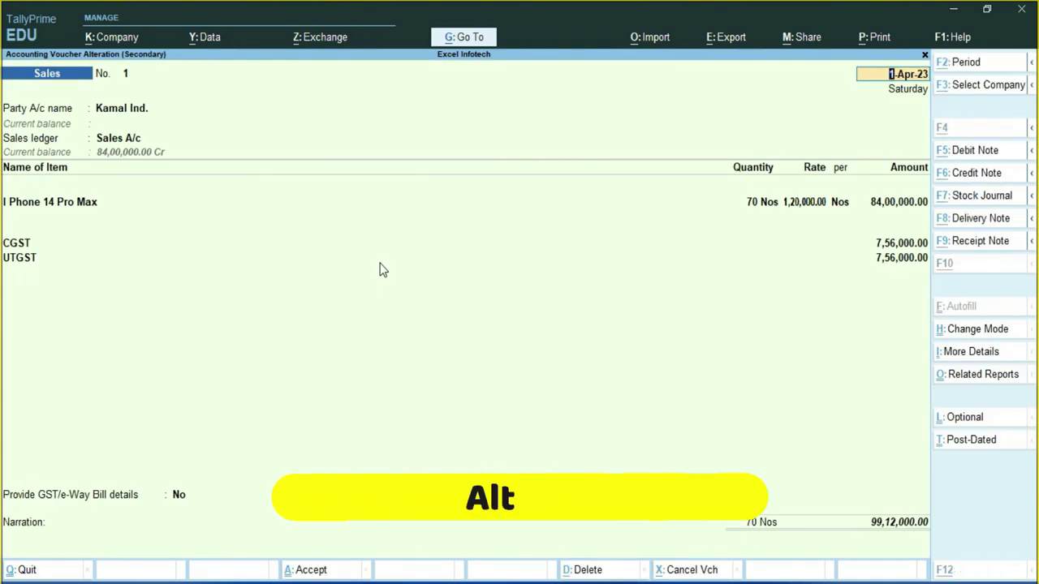
- In the print configuration, reselect the company logo by browsing the drives to the Downloads folder and choosing logo 2.jpg
key(alt+p)
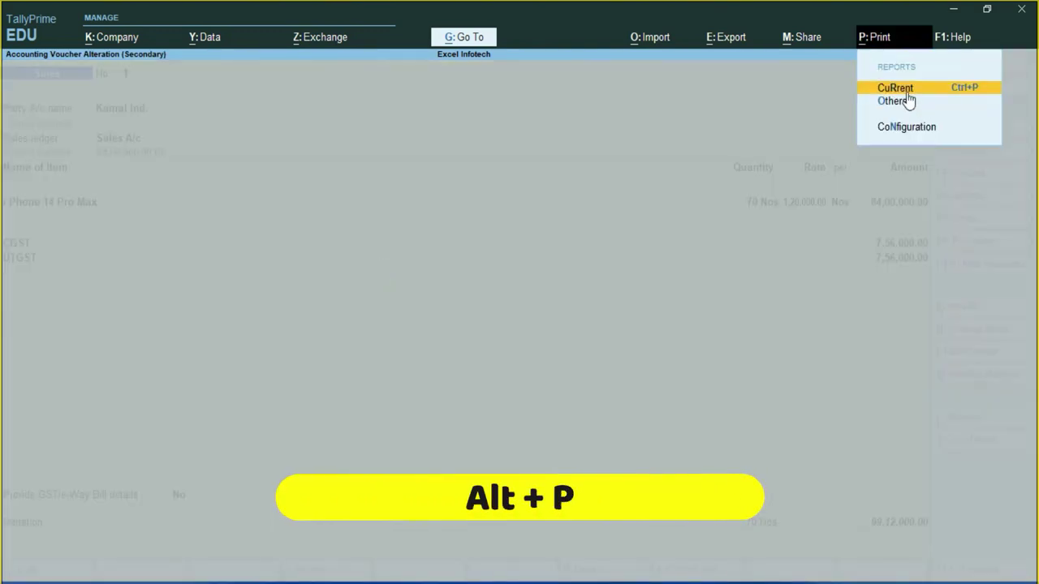
click(906, 126)
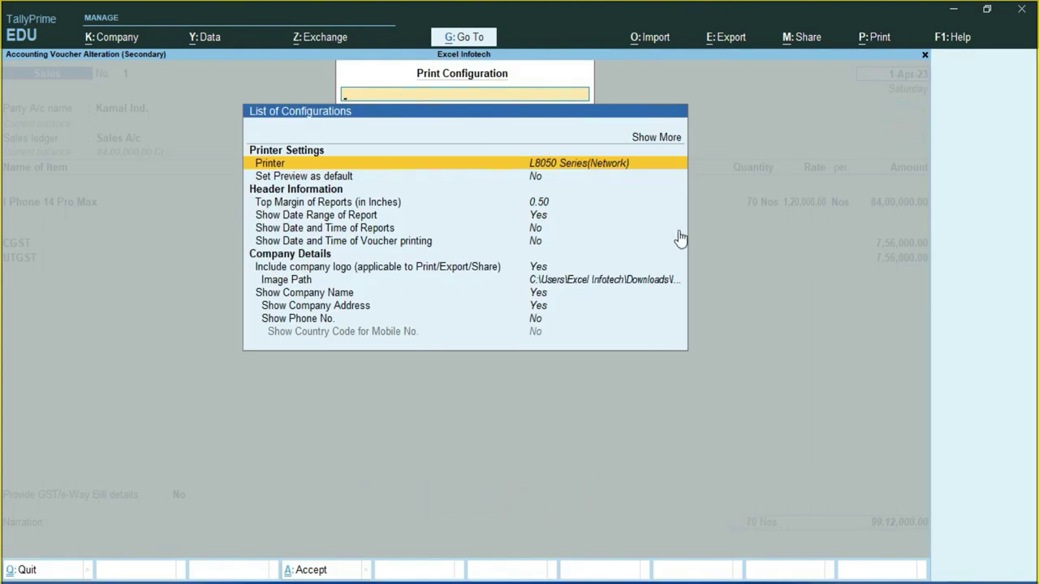
click(537, 271)
click(536, 270)
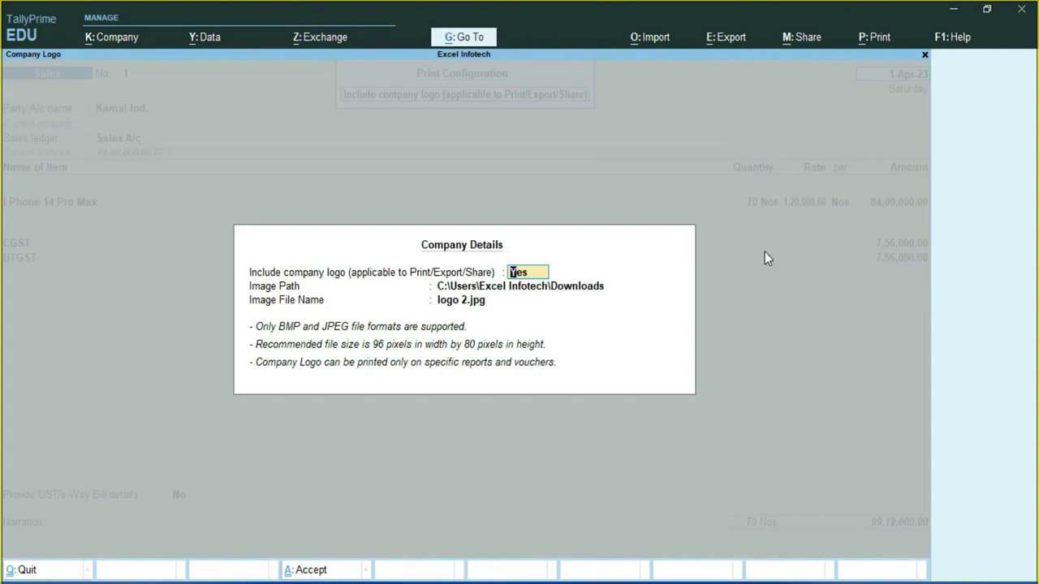
key(Return)
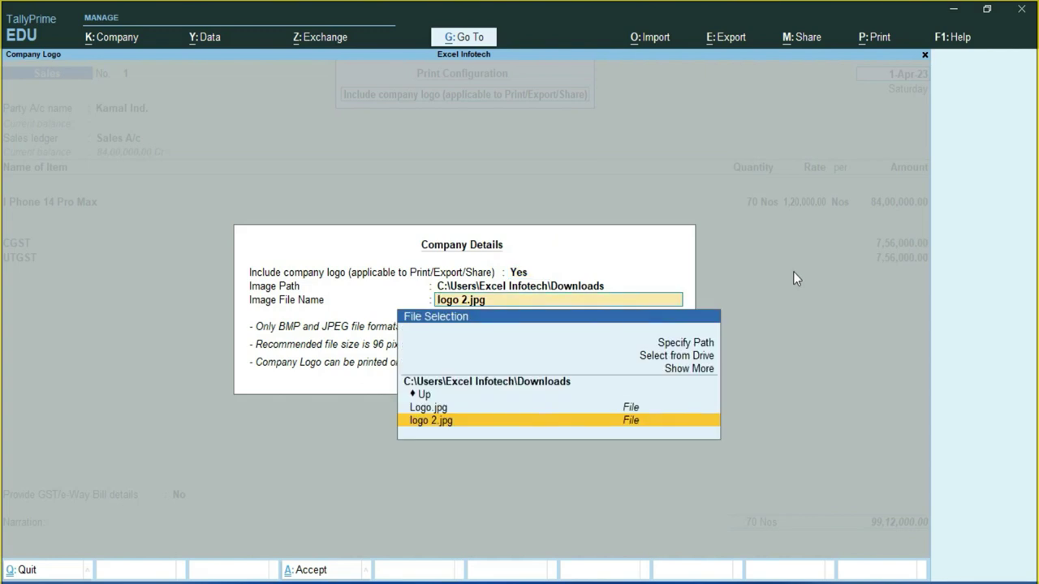
click(686, 357)
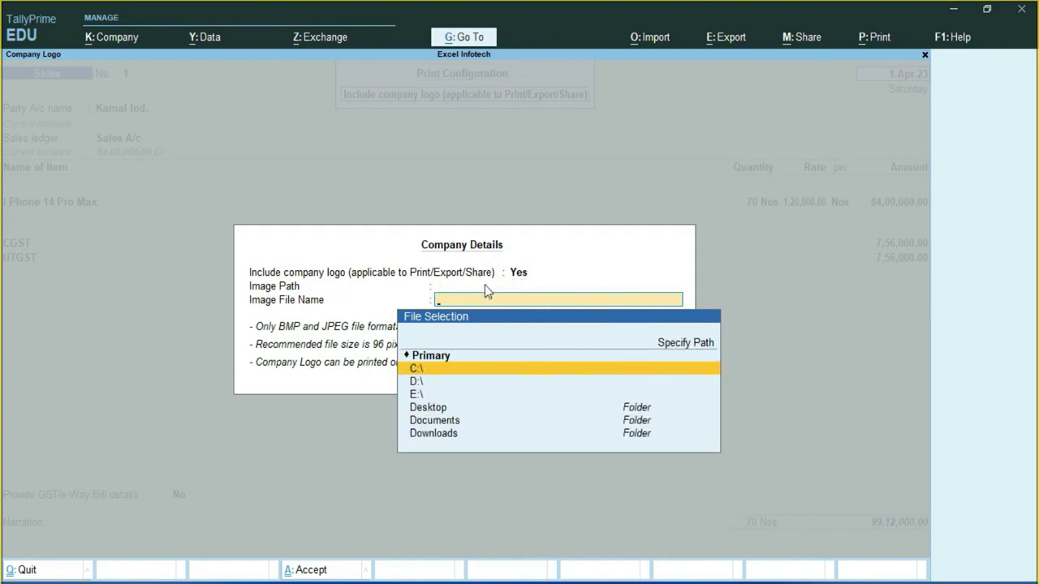
click(443, 437)
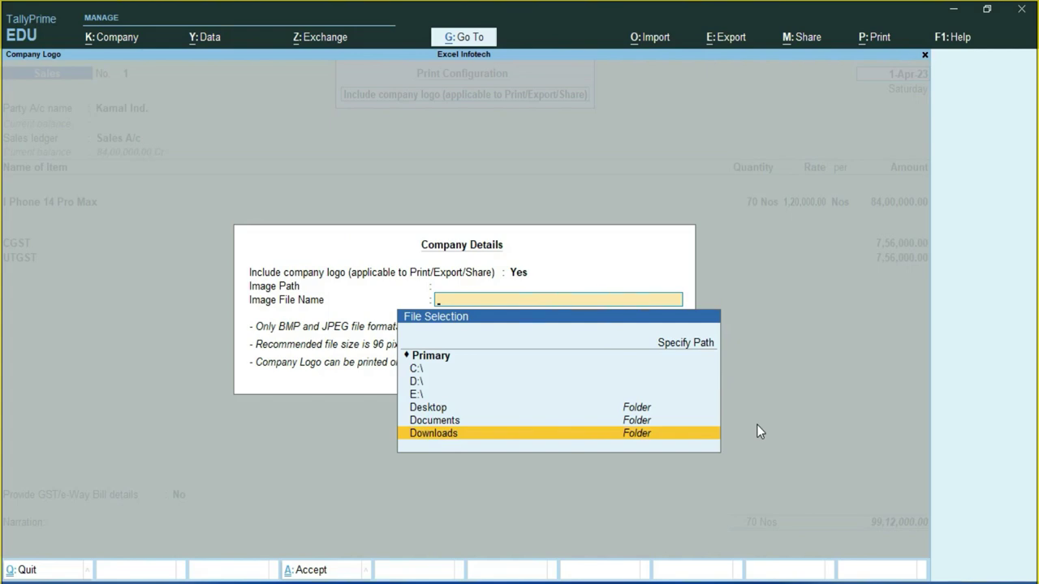
key(Return)
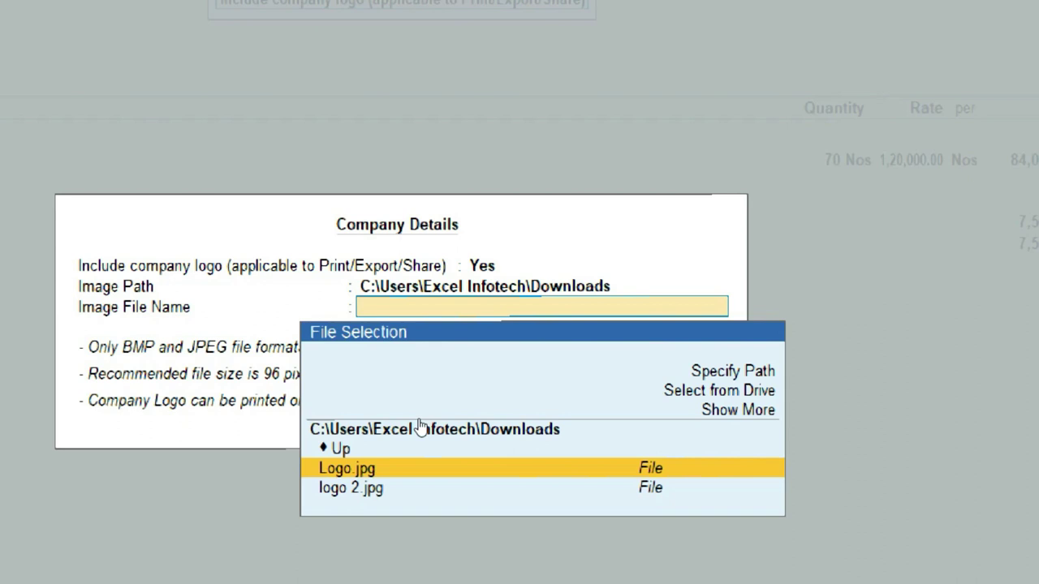
key(Down)
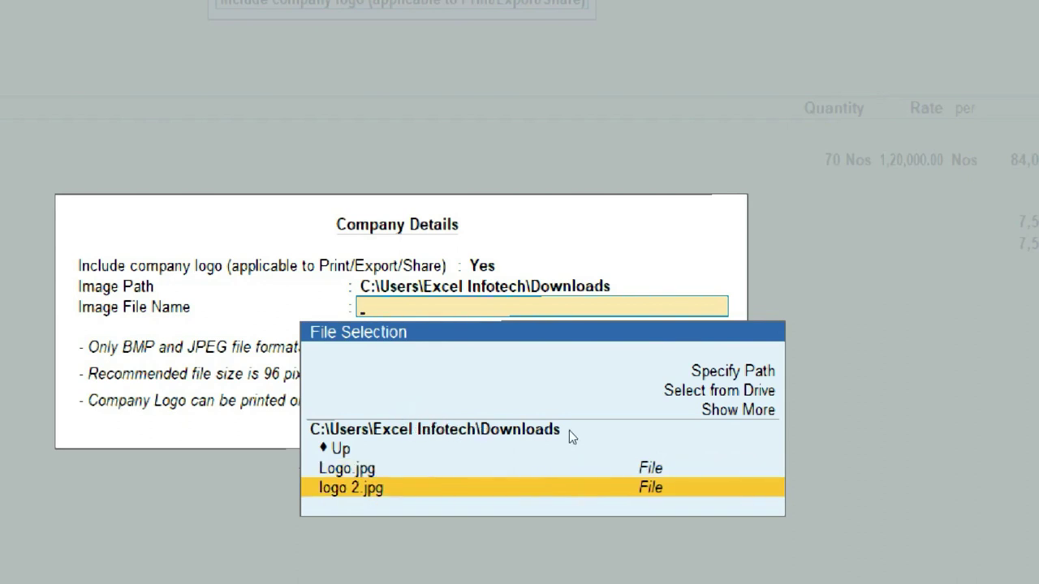
key(Return)
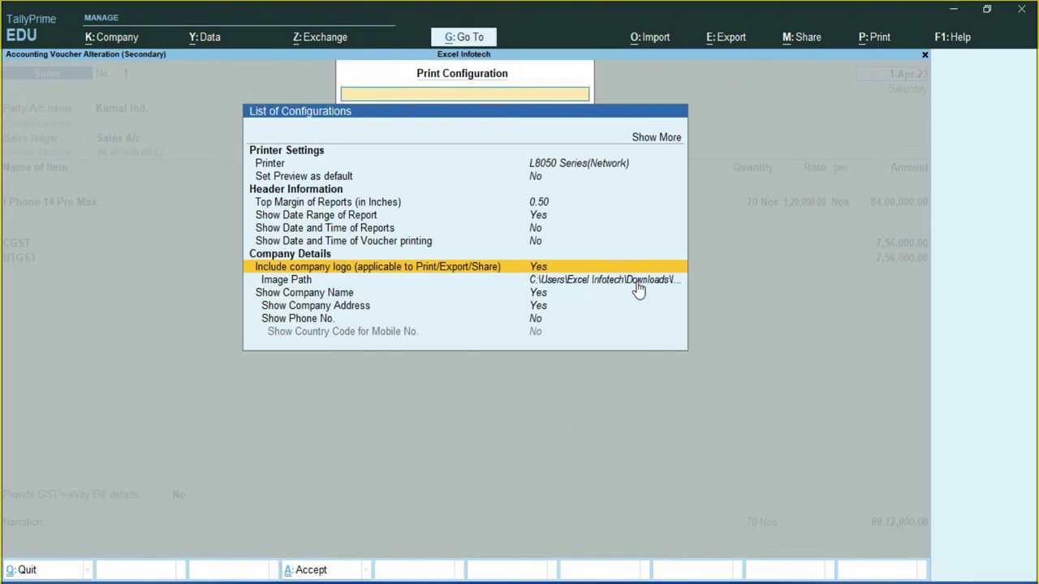
key(Escape)
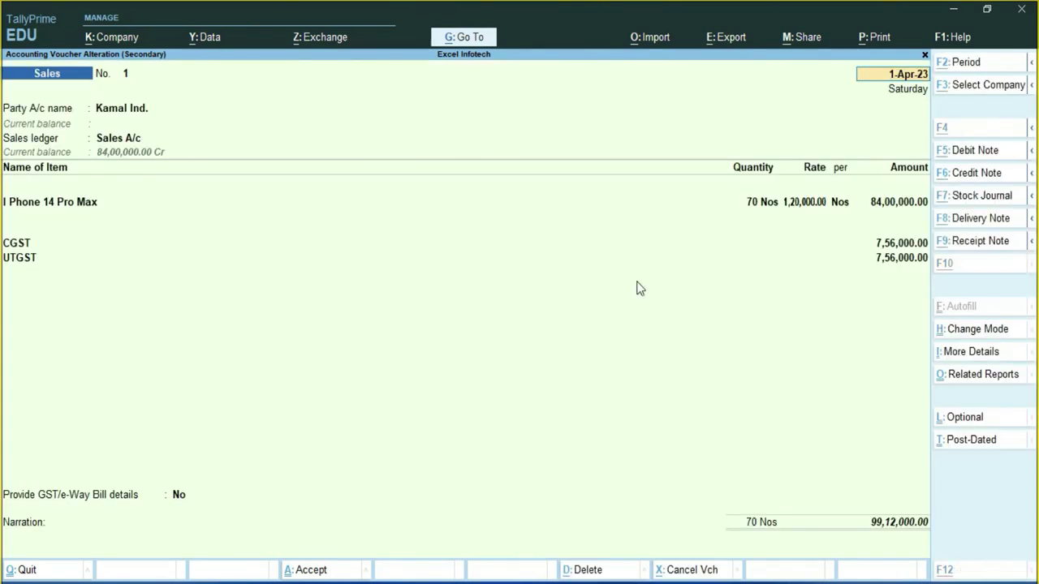
- Preview the sales invoice again with the reselected logo and enlarge the page to check the logo
key(alt+p)
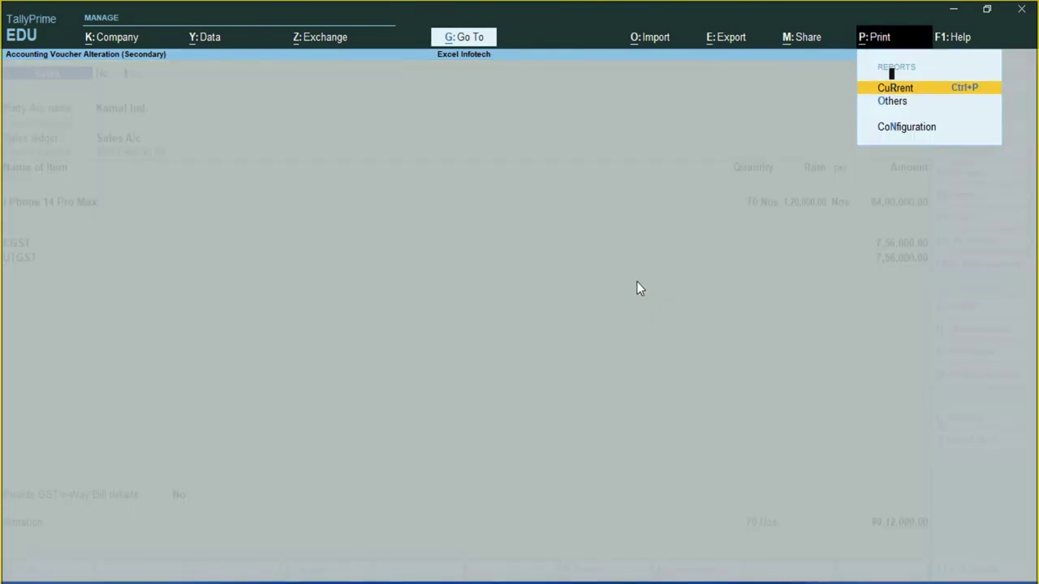
key(Return)
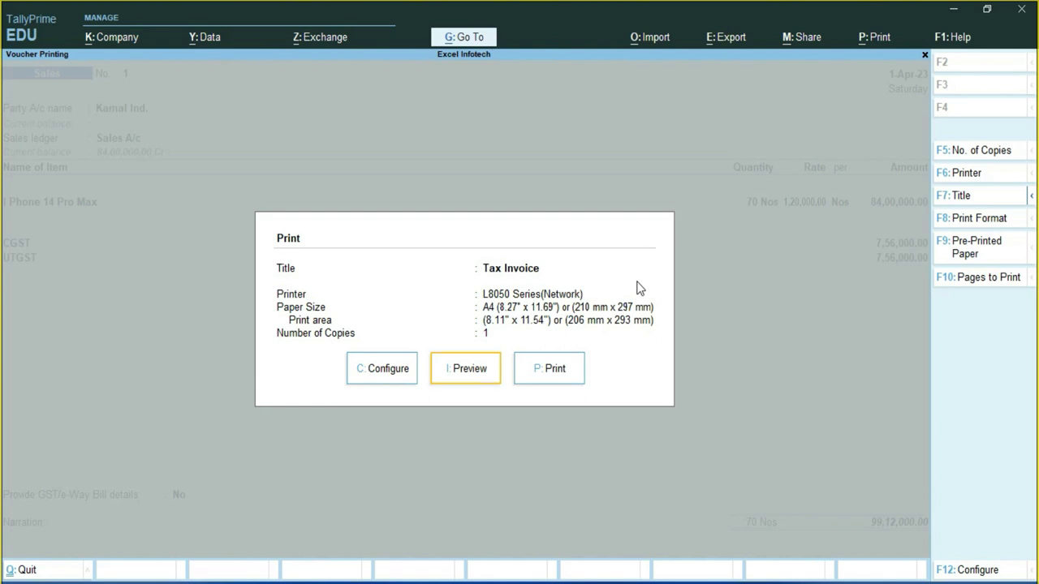
key(Return)
key(Return)
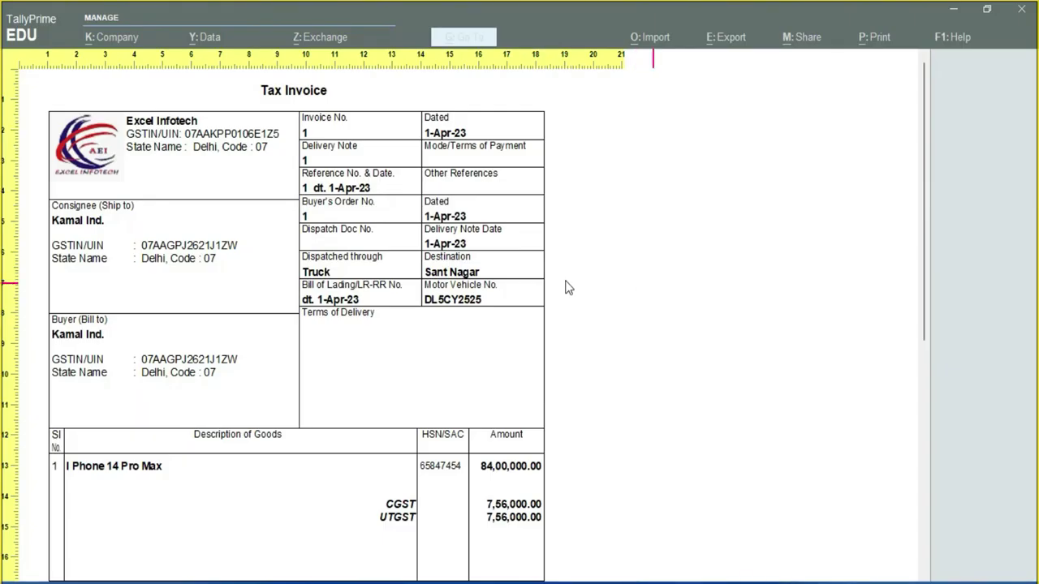